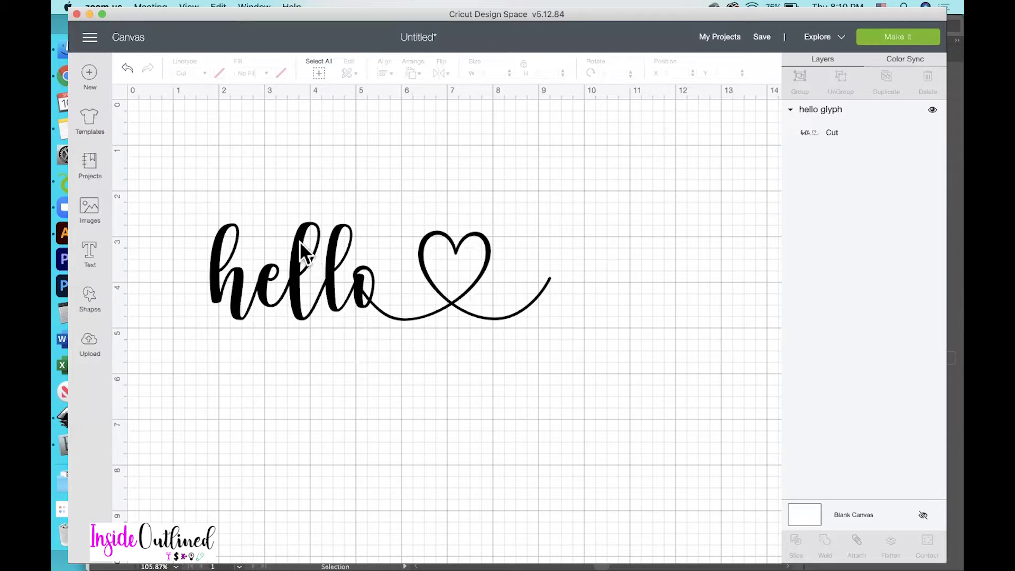
Step: Move the hello heart design slightly up and to the left, to about X 1.61, Y 2.35, and deselect it
{"action": "mouse_move", "coordinate": [298, 239]}
{"action": "left_mouse_down"}
{"action": "mouse_move", "coordinate": [306, 217]}
{"action": "mouse_move", "coordinate": [281, 215]}
{"action": "mouse_move", "coordinate": [299, 221]}
{"action": "mouse_move", "coordinate": [291, 225]}
{"action": "left_mouse_up"}
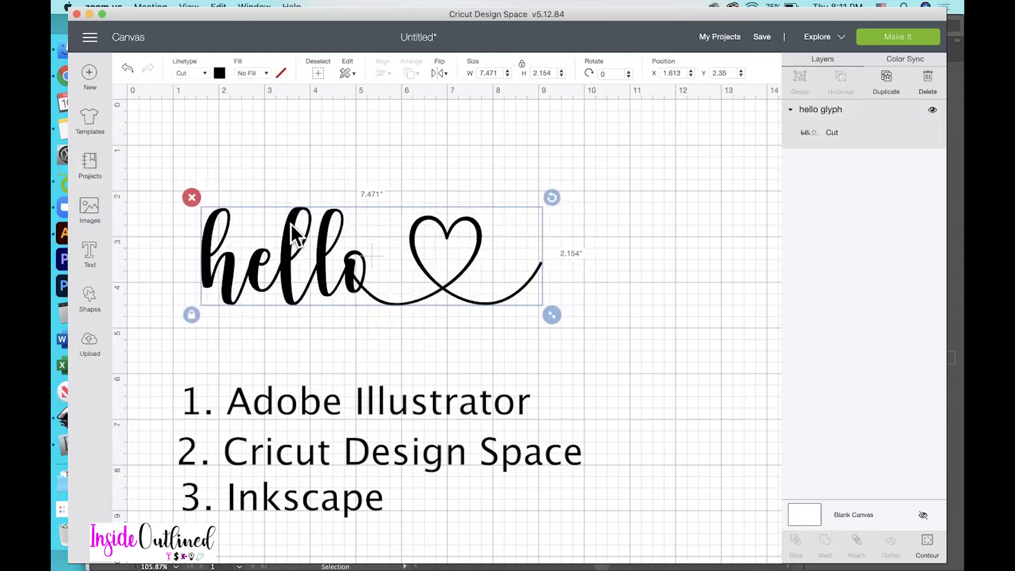
{"action": "left_click", "coordinate": [324, 364]}
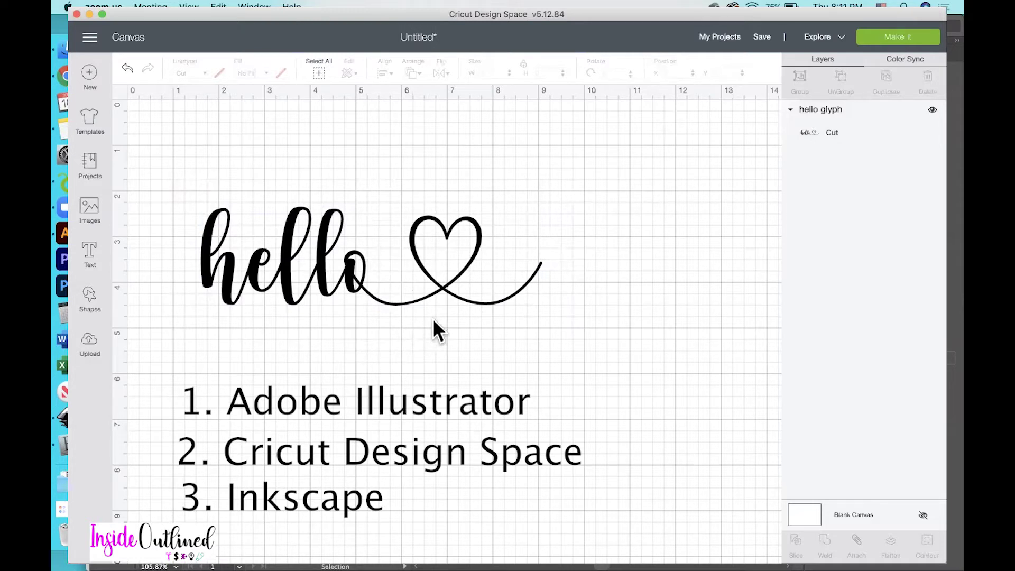
{"action": "left_click", "coordinate": [423, 293]}
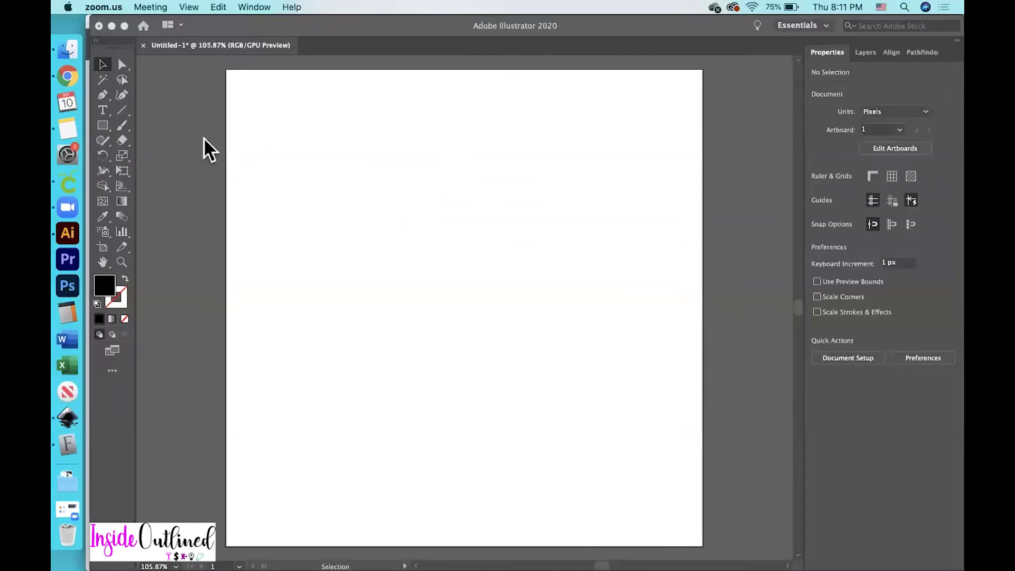
Step: Switch to Adobe Illustrator and create an area text box about 166 by 62 px containing "hello" in the artboard's upper part
{"action": "left_click", "coordinate": [103, 109]}
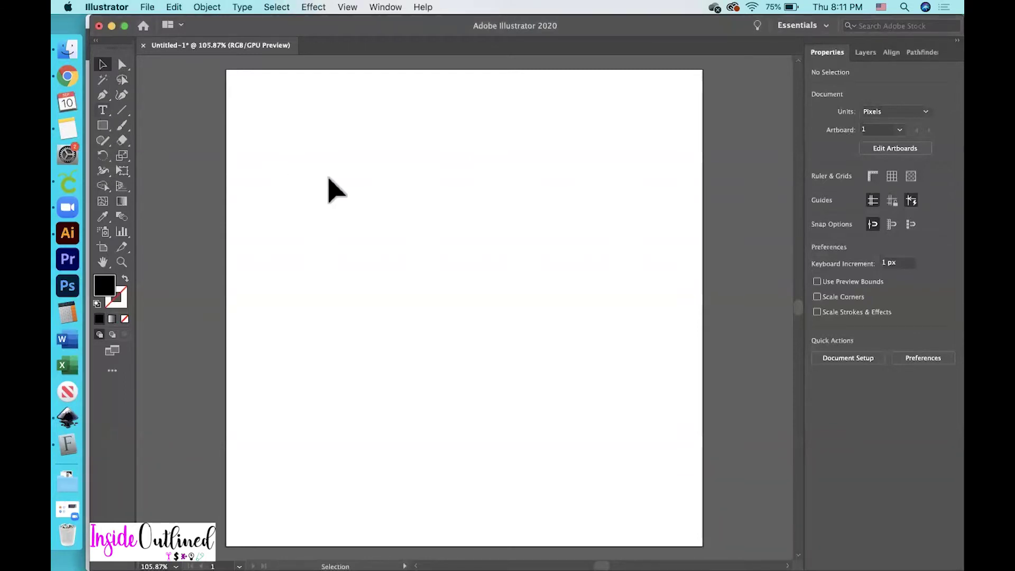
{"action": "left_click", "coordinate": [102, 110]}
{"action": "left_click_drag", "start_coordinate": [313, 157], "coordinate": [512, 231]}
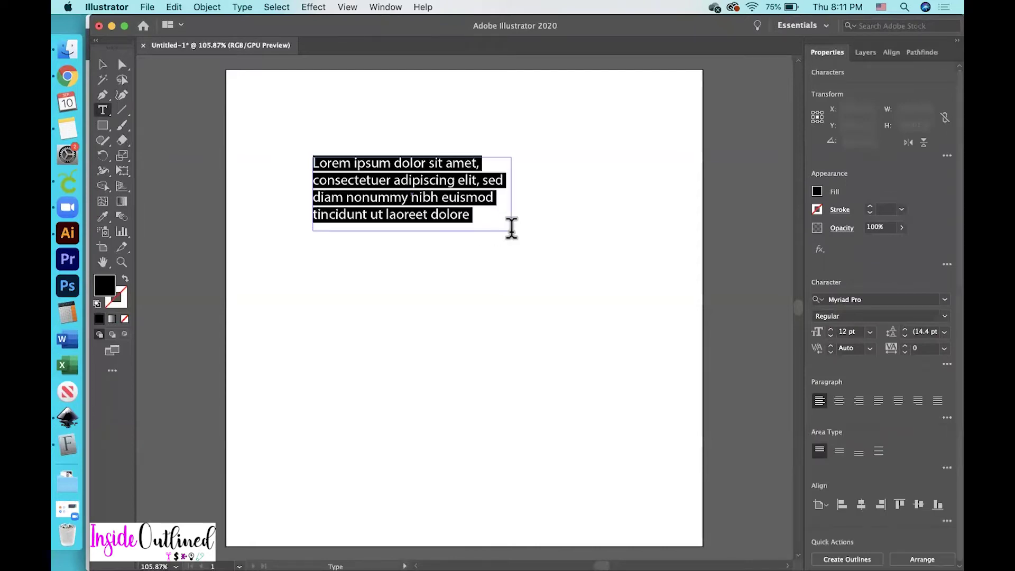
{"action": "type", "text": "hello"}
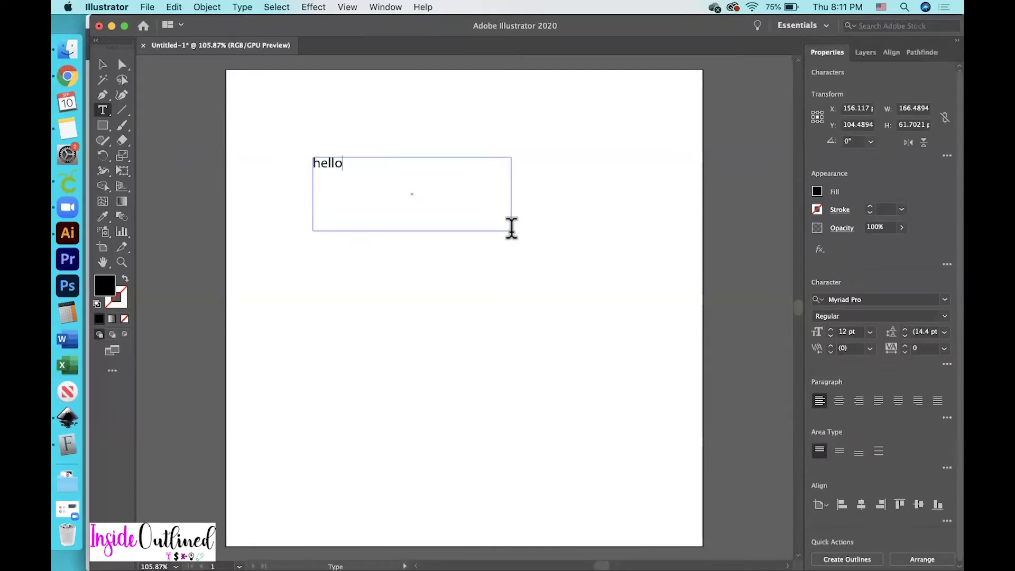
{"action": "left_click", "coordinate": [102, 65]}
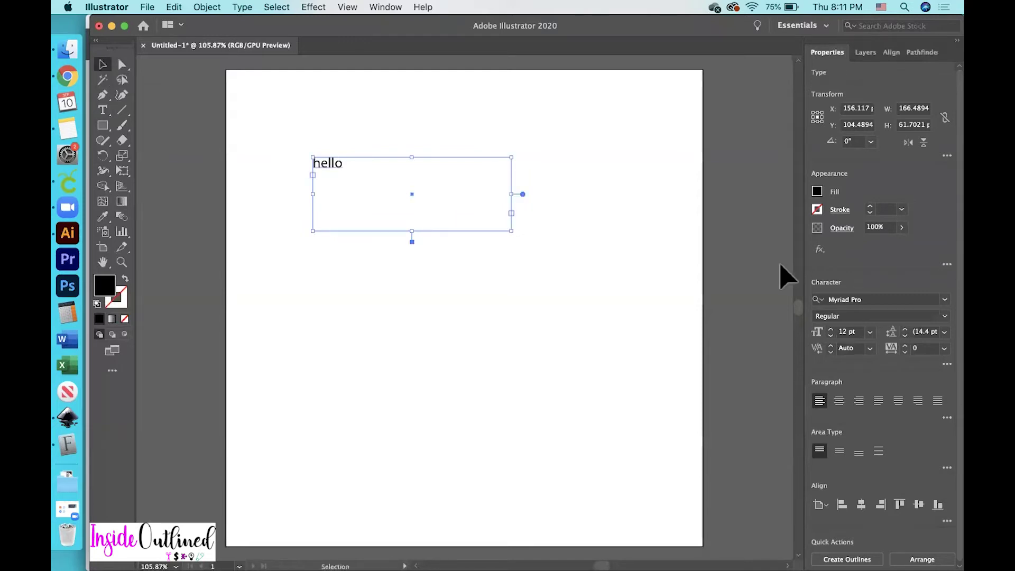
Step: Filter the fonts to favorites and set the hello text to "hello honey - Personal Use"
{"action": "left_click", "coordinate": [944, 299]}
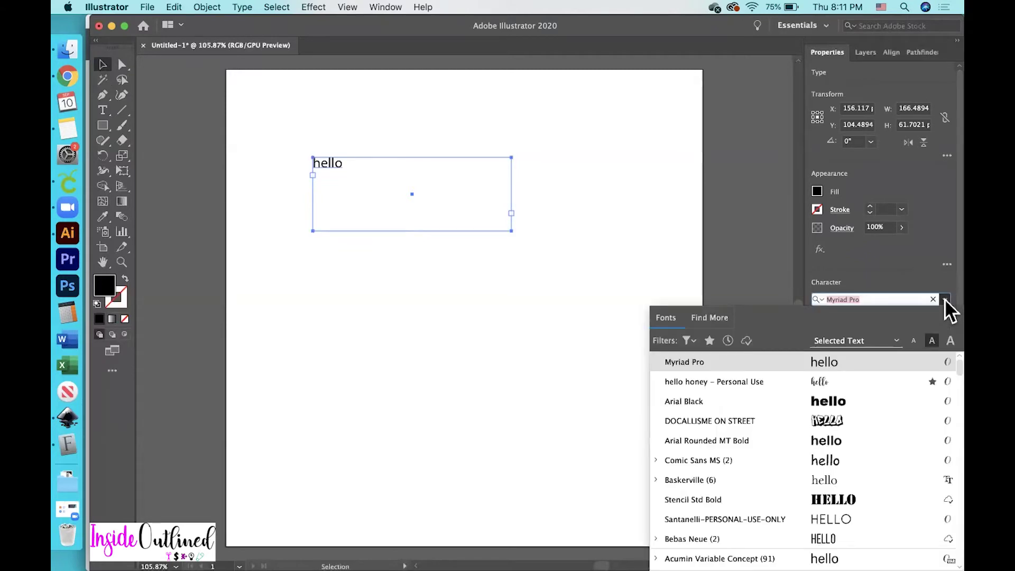
{"action": "left_click", "coordinate": [710, 341]}
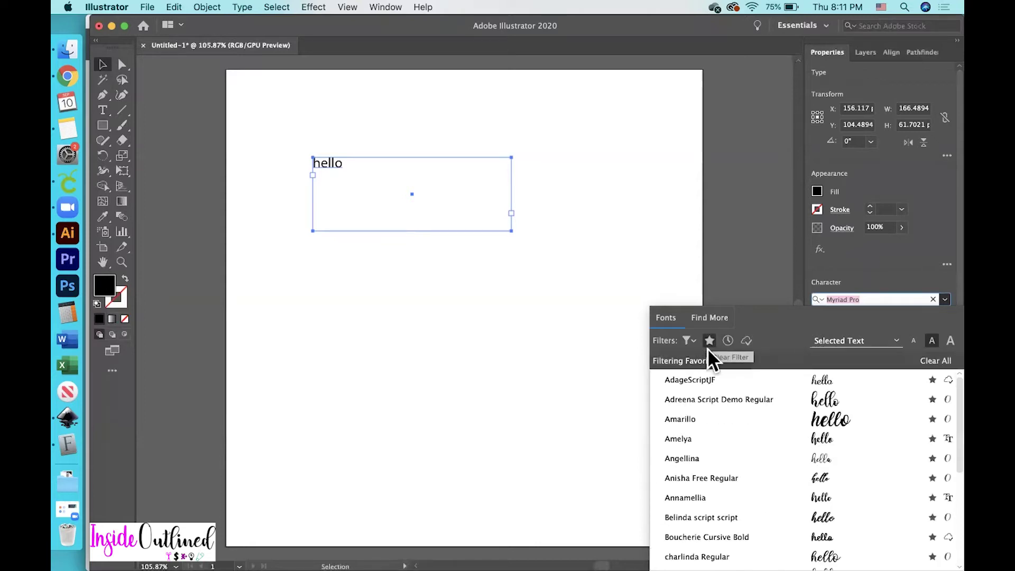
{"action": "scroll", "coordinate": [705, 405], "scroll_direction": "down", "scroll_amount": 5}
{"action": "scroll", "coordinate": [705, 405], "scroll_direction": "up", "scroll_amount": 5}
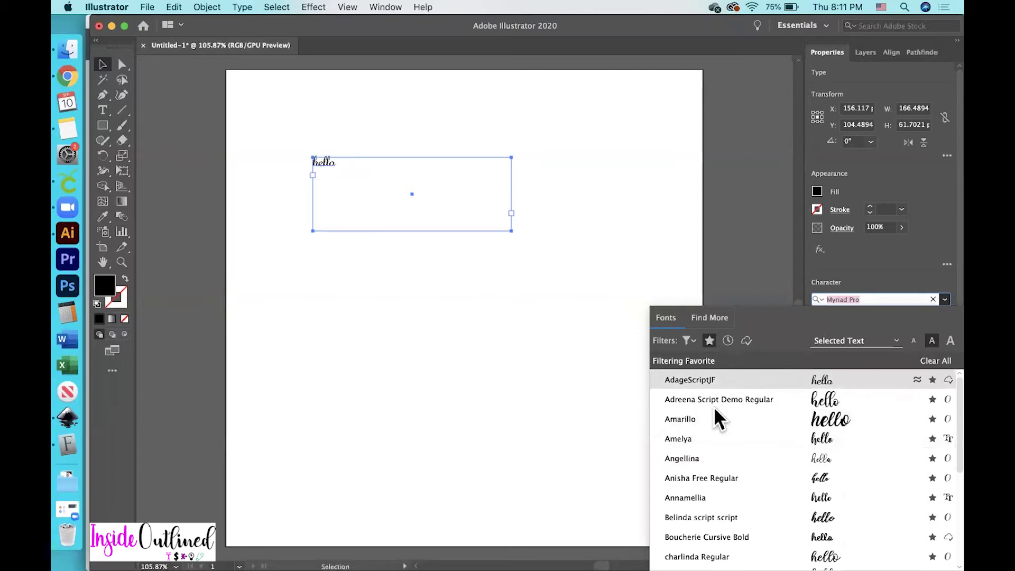
{"action": "scroll", "coordinate": [709, 536], "scroll_direction": "down", "scroll_amount": 3}
{"action": "scroll", "coordinate": [709, 449], "scroll_direction": "down", "scroll_amount": 2}
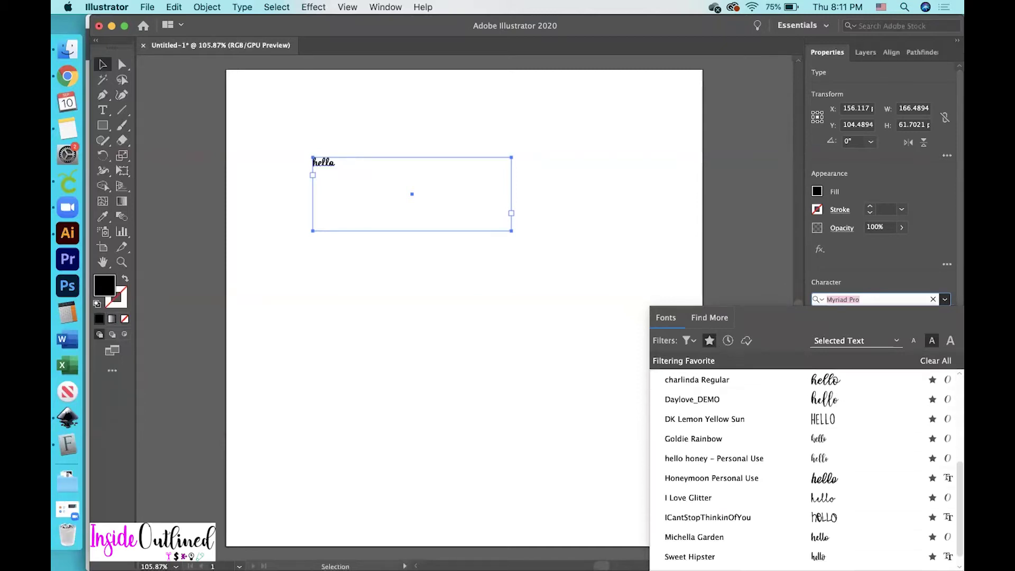
{"action": "left_click", "coordinate": [708, 442]}
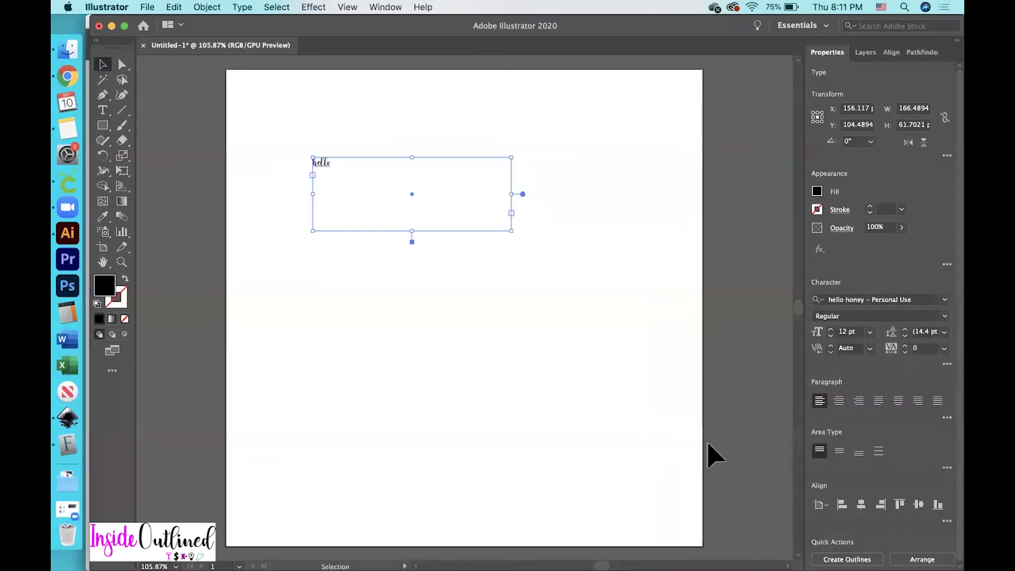
Step: Set the hello text's font size to 72 pt and move it to the lower half of the artboard
{"action": "left_click", "coordinate": [871, 331]}
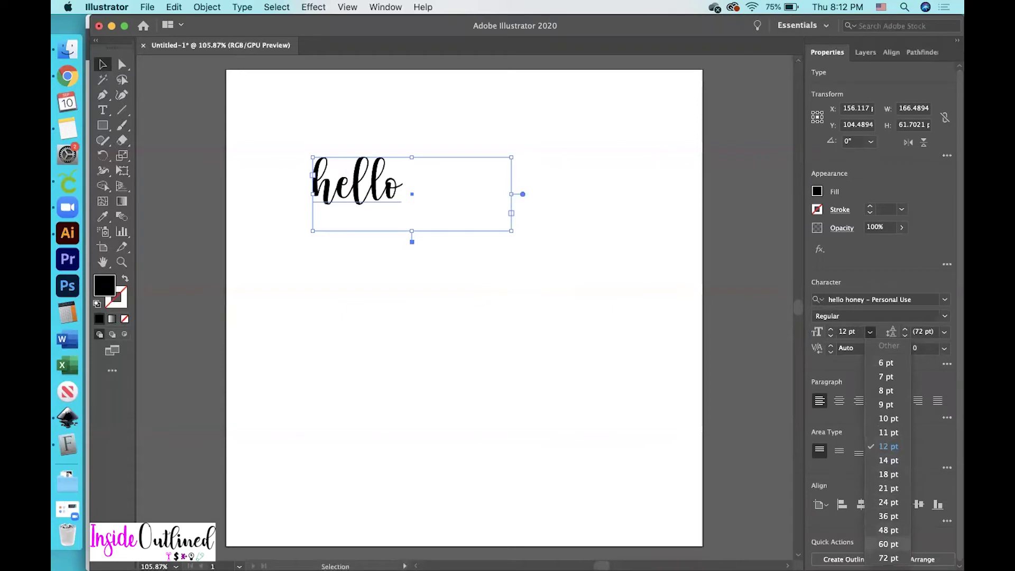
{"action": "left_click", "coordinate": [888, 558]}
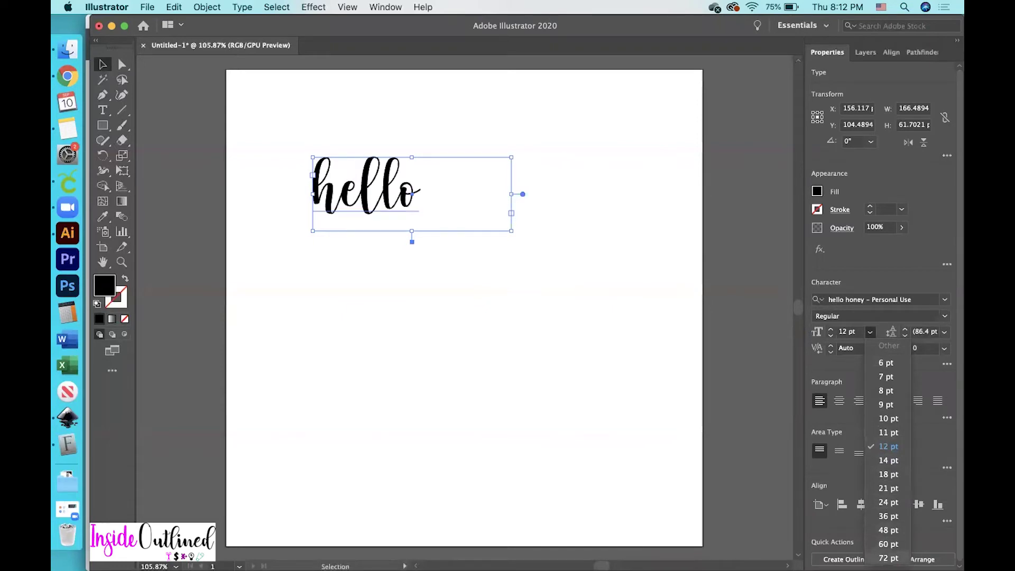
{"action": "left_click_drag", "start_coordinate": [387, 200], "coordinate": [411, 214]}
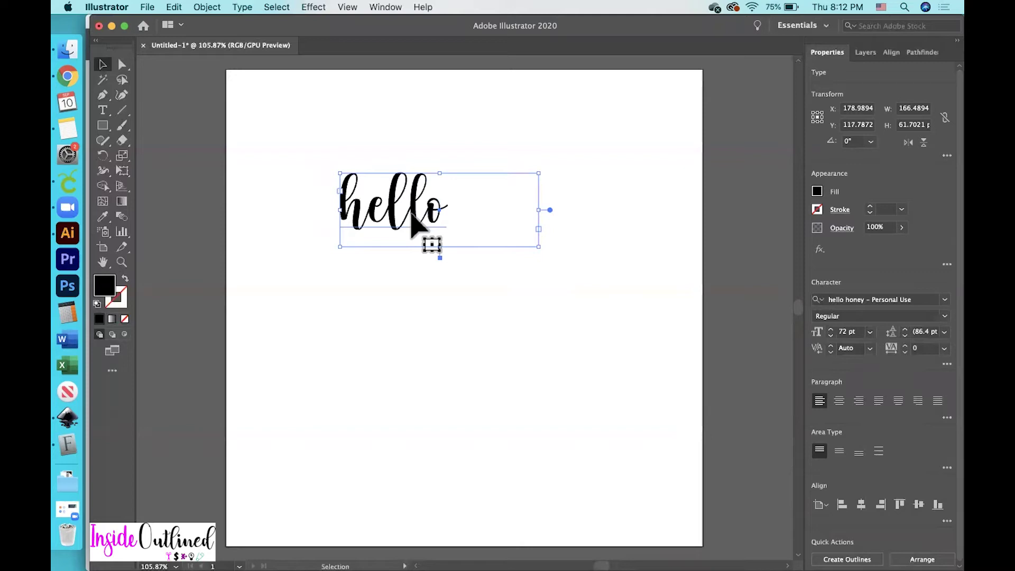
{"action": "left_click_drag", "start_coordinate": [426, 213], "coordinate": [486, 400]}
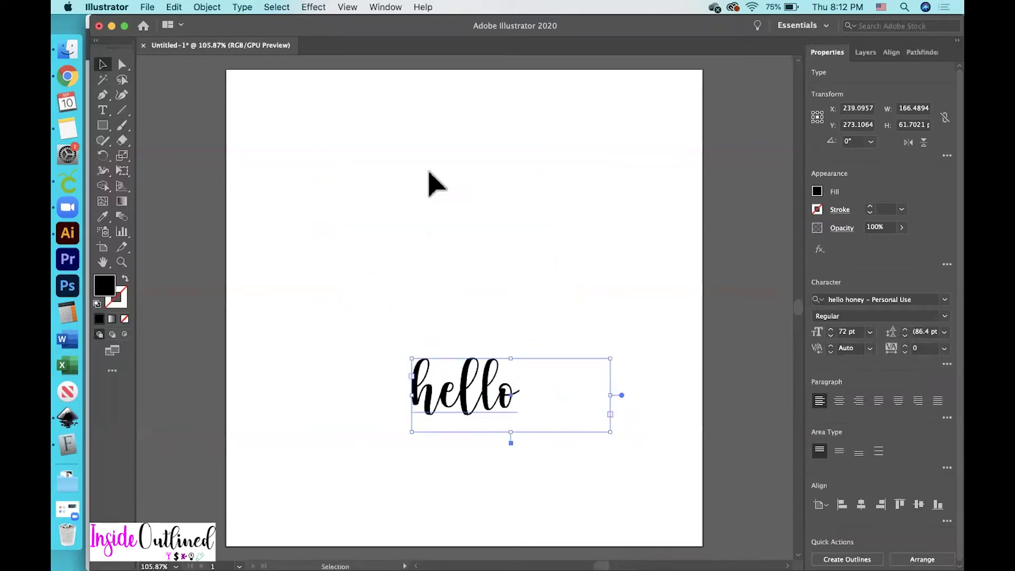
Step: Show the Glyphs for the entire "hello honey - Personal Use" font and check which font is chosen there
{"action": "left_click", "coordinate": [240, 7]}
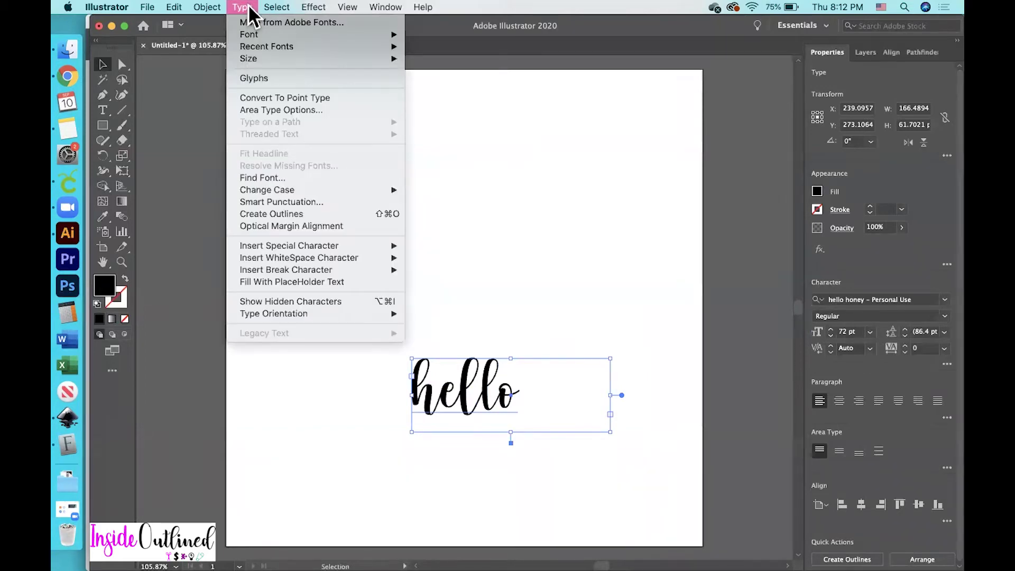
{"action": "left_click", "coordinate": [255, 79]}
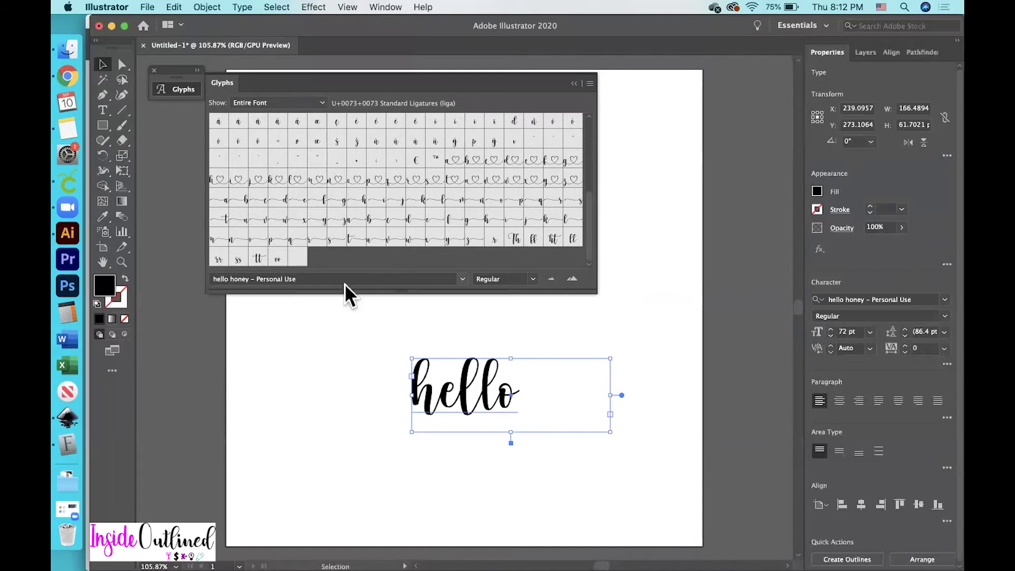
{"action": "left_click", "coordinate": [463, 279]}
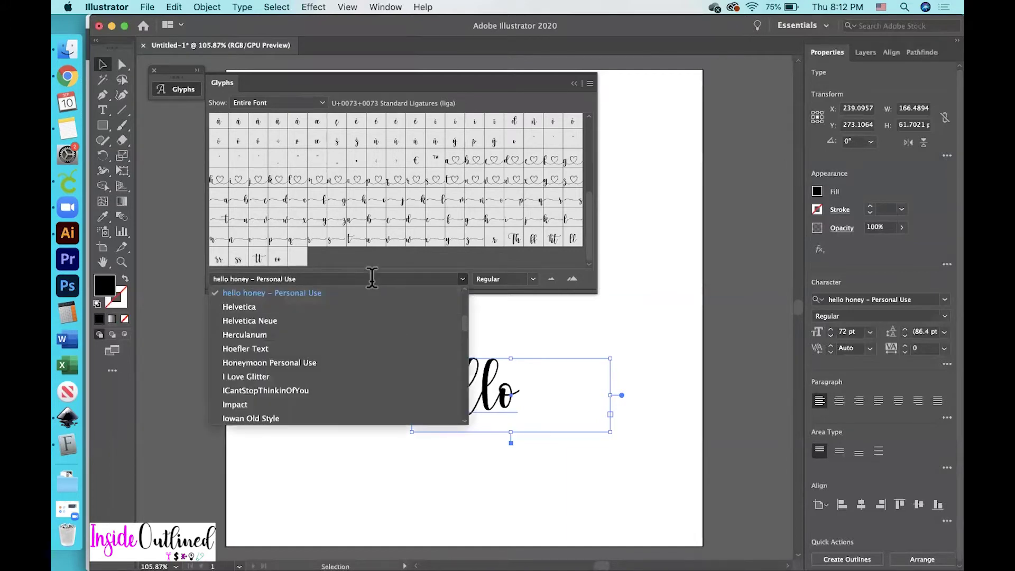
{"action": "left_click", "coordinate": [519, 77]}
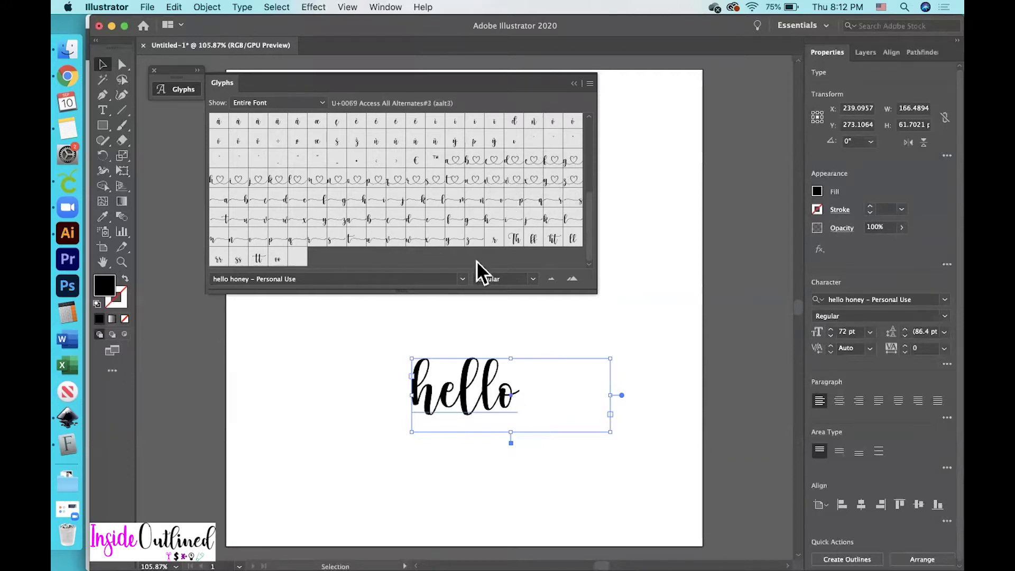
Step: Replace the final "o" of hello with its heart-tail alternate glyph and widen the text frame to about 193 px to fit it
{"action": "double_click", "coordinate": [512, 385]}
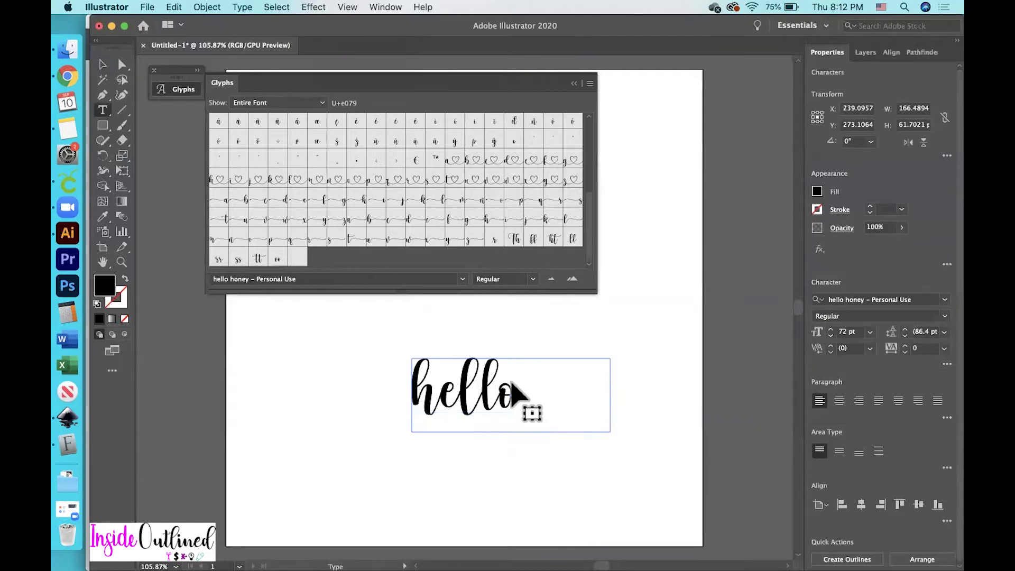
{"action": "key", "text": "BackSpace"}
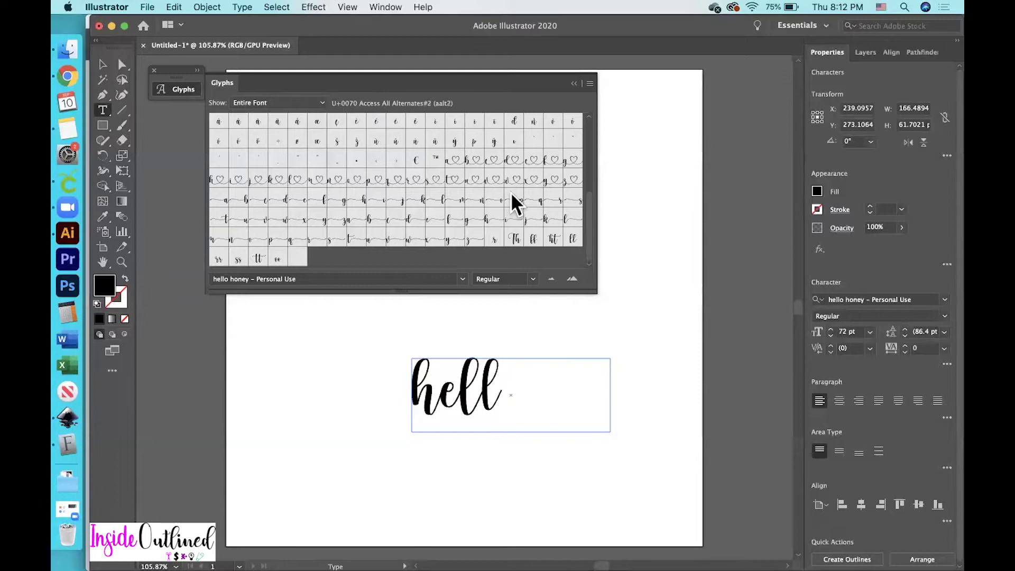
{"action": "left_click", "coordinate": [353, 178]}
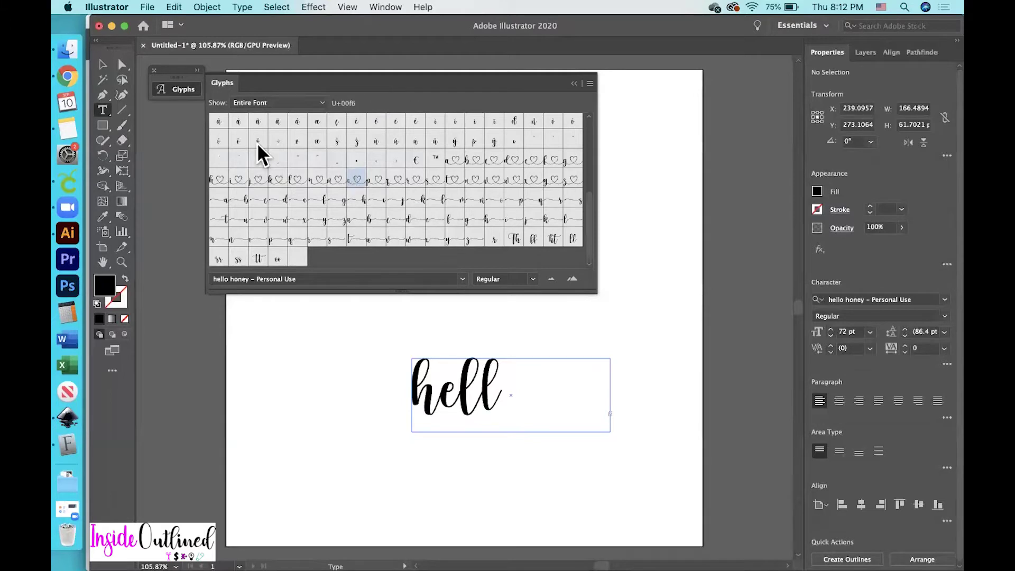
{"action": "left_click", "coordinate": [105, 62]}
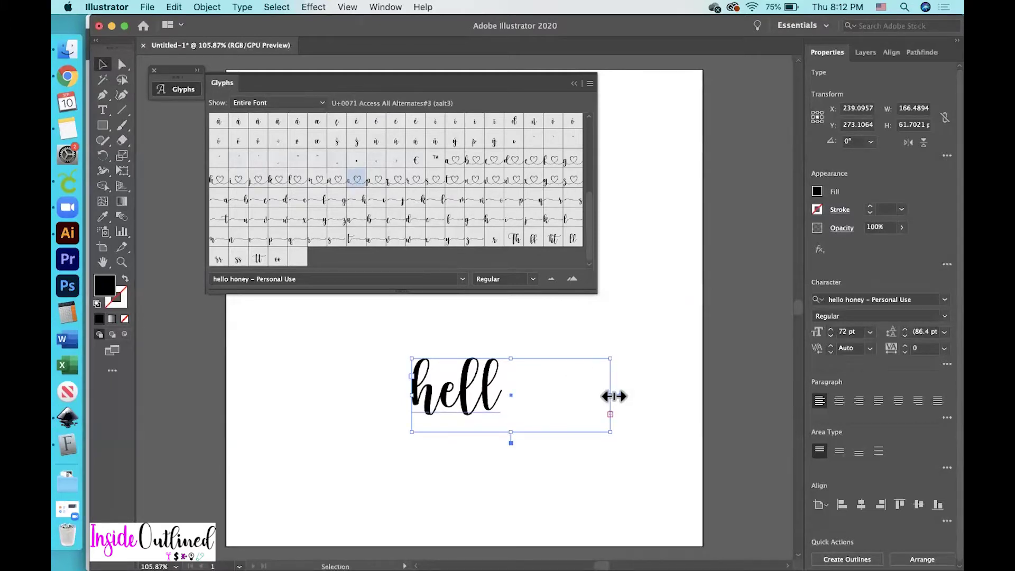
{"action": "left_click_drag", "start_coordinate": [614, 396], "coordinate": [641, 396]}
{"action": "left_click", "coordinate": [666, 363]}
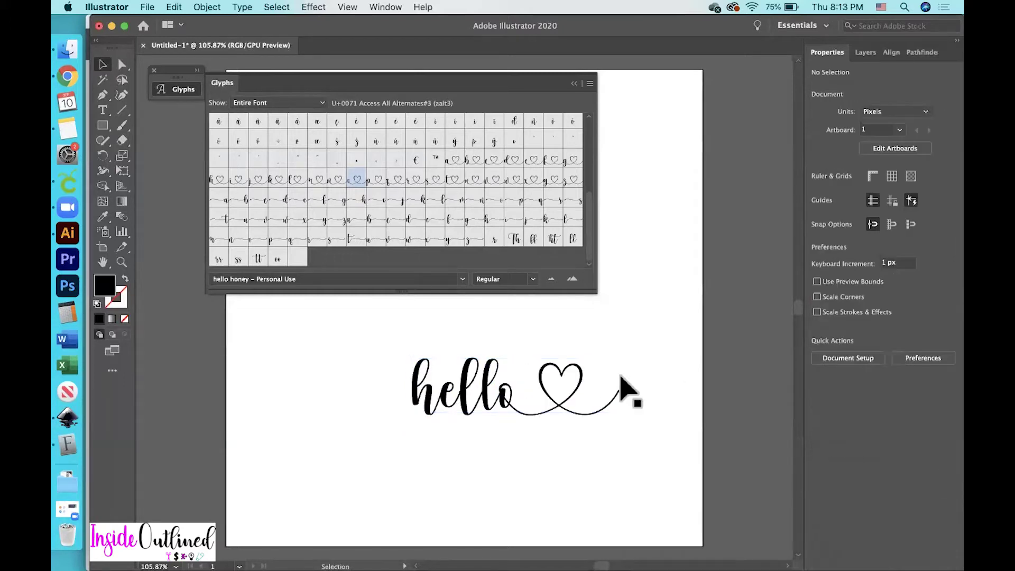
Step: Move the hello heart text slightly down and to the left on the artboard and convert it to outlines
{"action": "left_click_drag", "start_coordinate": [459, 408], "coordinate": [416, 401]}
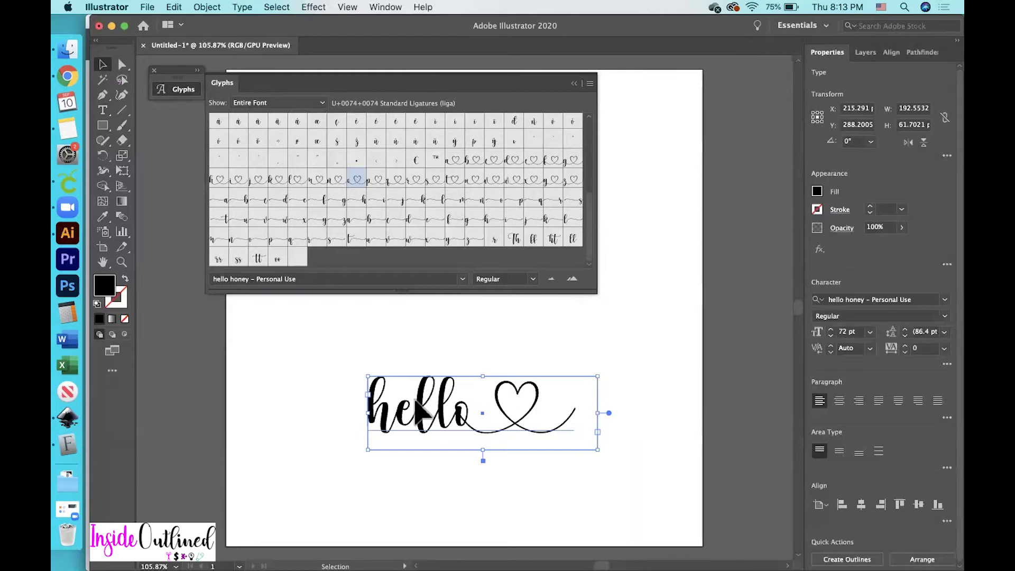
{"action": "right_click", "coordinate": [416, 398]}
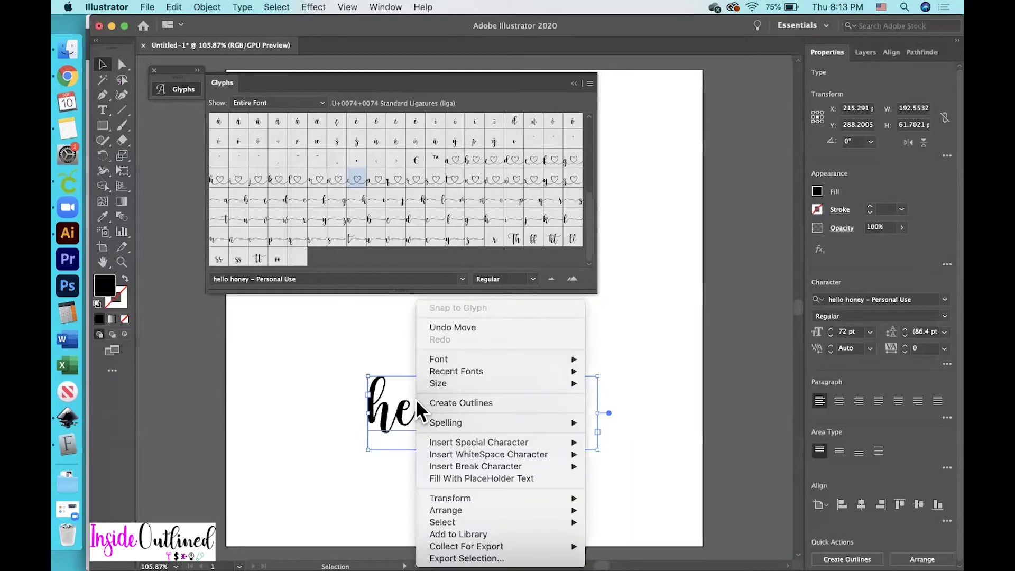
{"action": "left_click", "coordinate": [475, 406]}
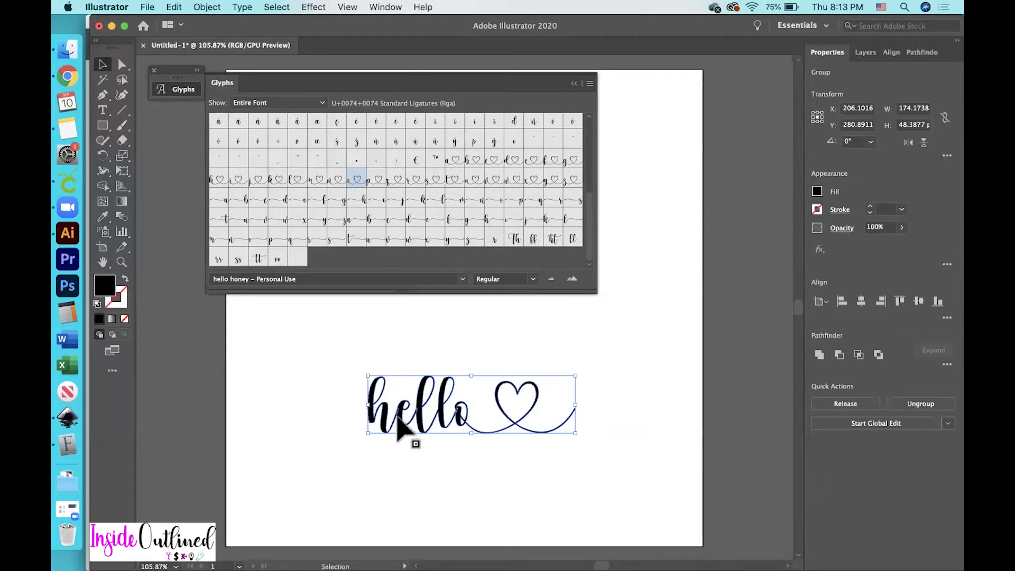
Step: Unite the overlapping outlined letters of the hello heart text into a single shape with Pathfinder and inspect the joins between them
{"action": "scroll", "coordinate": [403, 428], "scroll_direction": "up", "scroll_amount": 10}
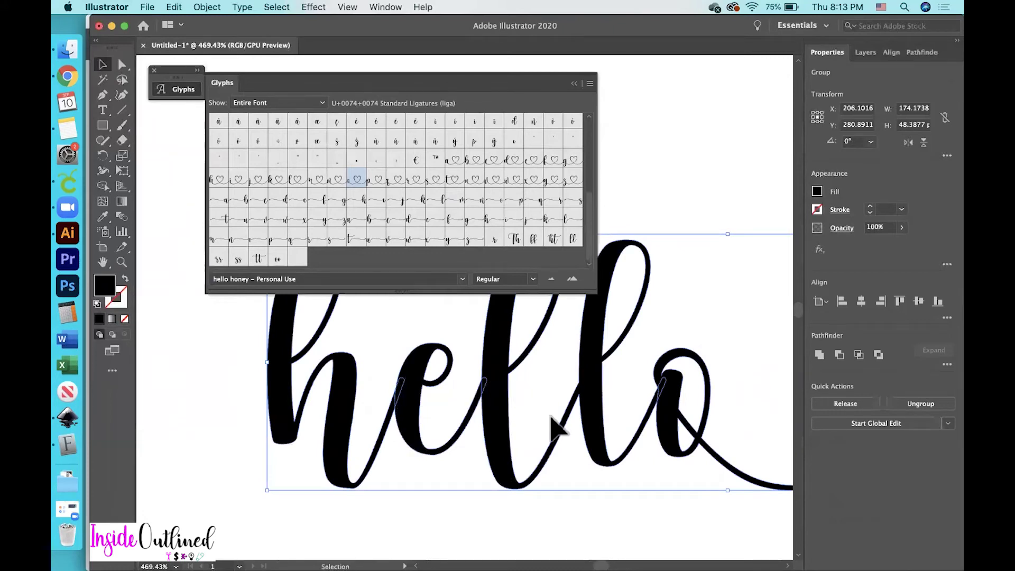
{"action": "scroll", "coordinate": [553, 423], "scroll_direction": "down", "scroll_amount": 2}
{"action": "scroll", "coordinate": [553, 423], "scroll_direction": "down", "scroll_amount": 1}
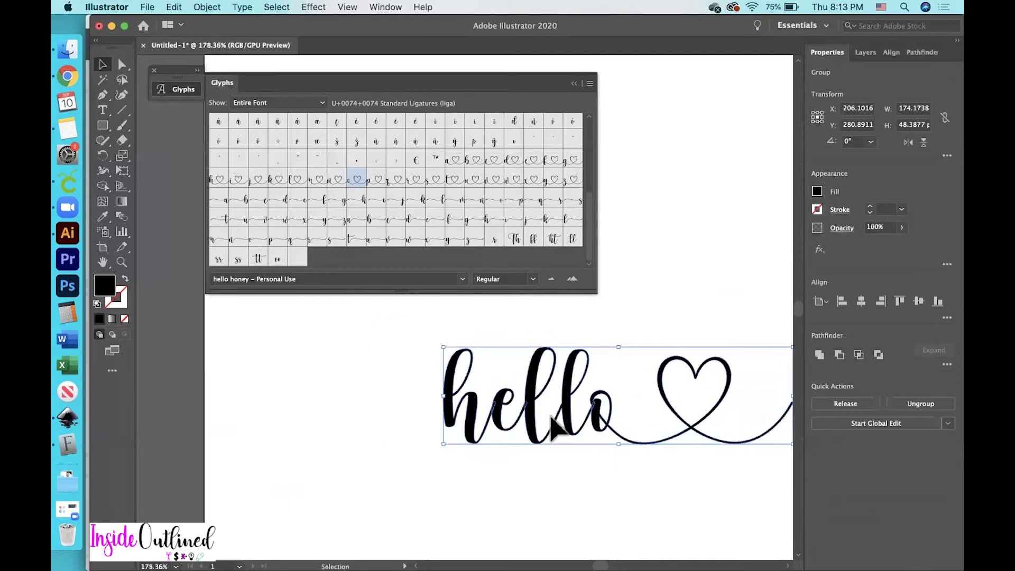
{"action": "scroll", "coordinate": [552, 423], "scroll_direction": "down", "scroll_amount": 1}
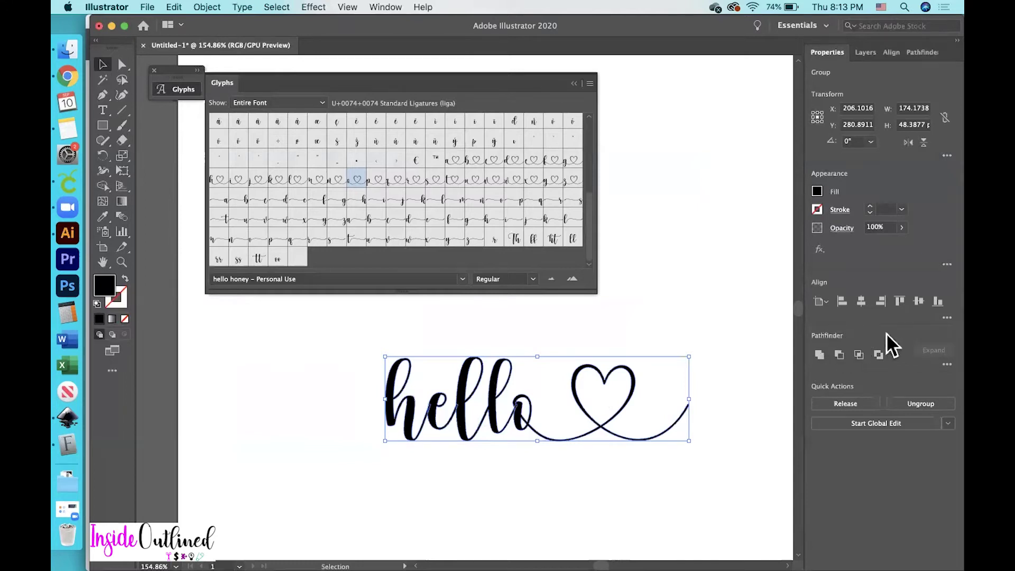
{"action": "left_click", "coordinate": [820, 353]}
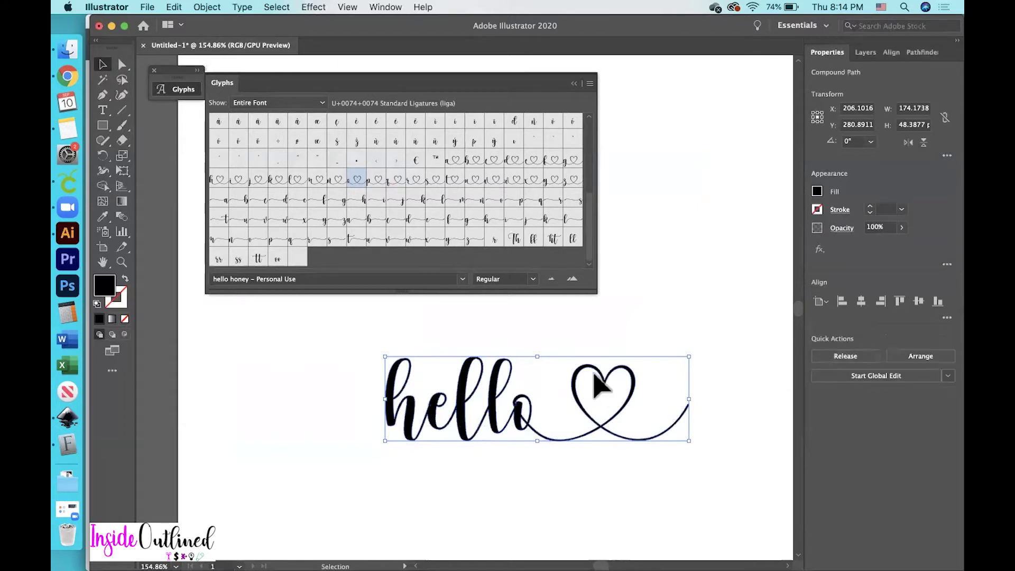
{"action": "scroll", "coordinate": [481, 407], "scroll_direction": "up", "scroll_amount": 5, "text": "alt"}
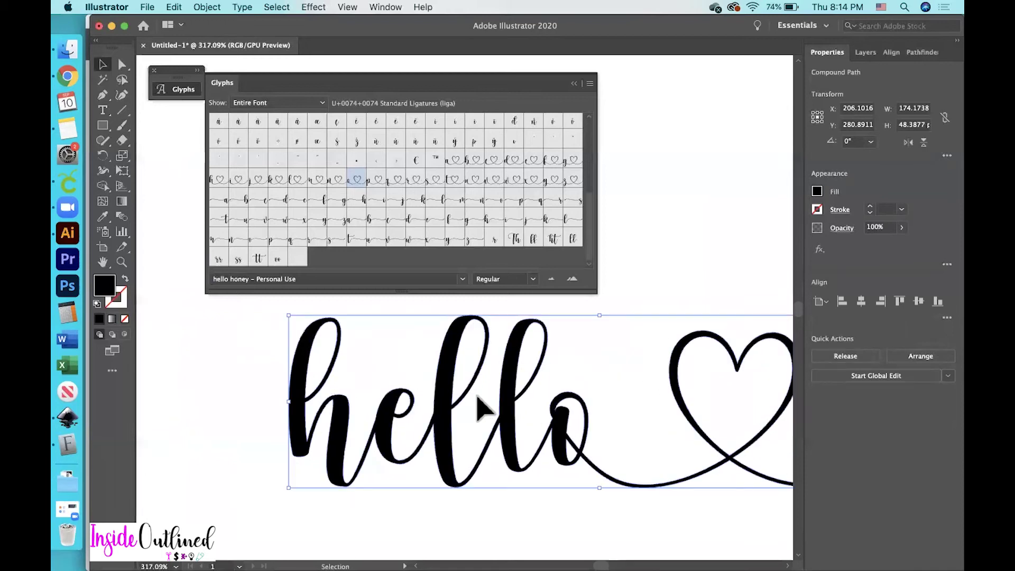
{"action": "scroll", "coordinate": [481, 407], "scroll_direction": "up", "scroll_amount": 2, "text": "alt"}
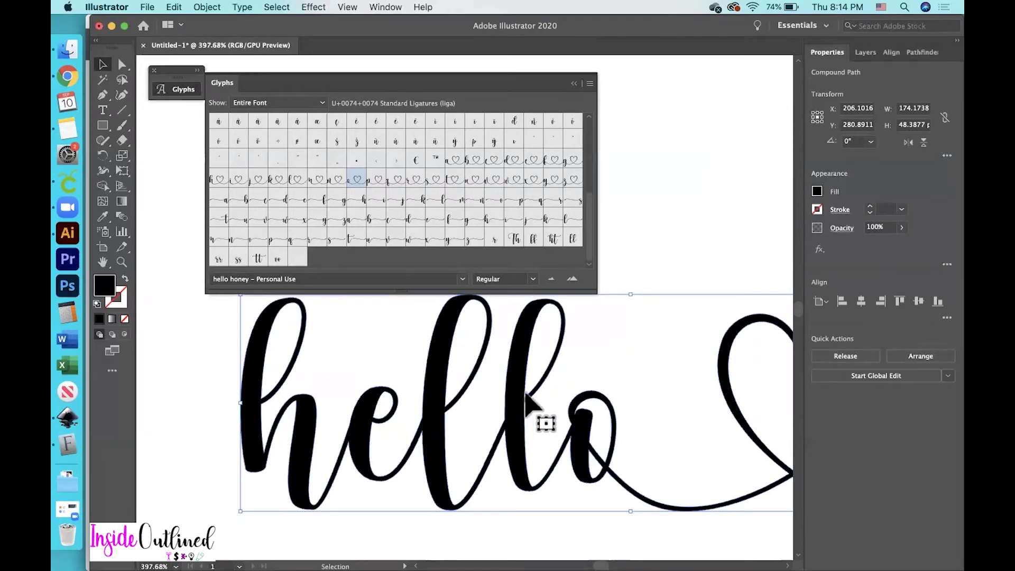
{"action": "scroll", "coordinate": [519, 418], "scroll_direction": "down", "scroll_amount": 2, "text": "alt"}
{"action": "scroll", "coordinate": [519, 415], "scroll_direction": "down", "scroll_amount": 6, "text": "alt"}
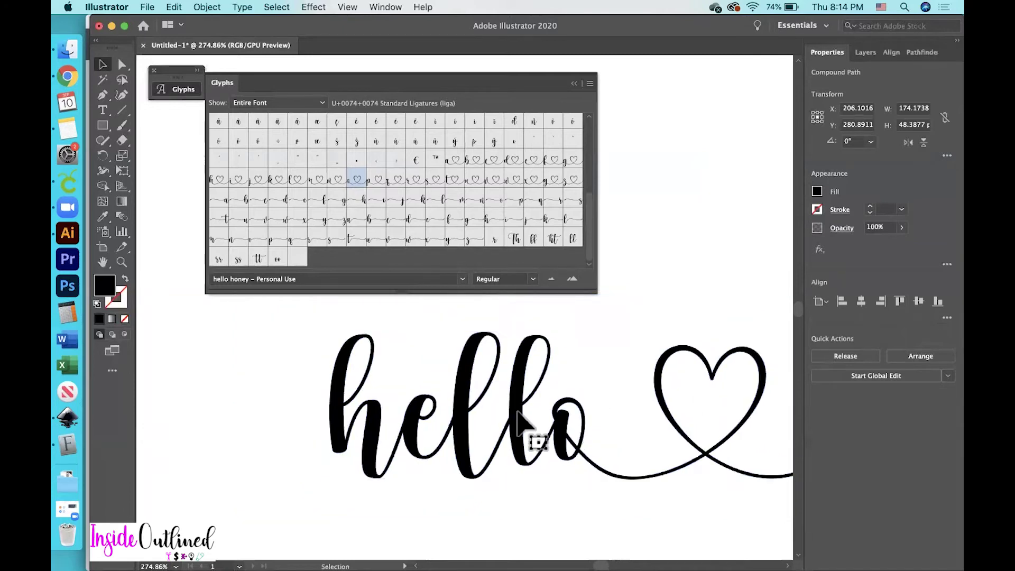
Step: Reselect the united hello heart shape on the artboard to check that it behaves as one object
{"action": "left_click", "coordinate": [666, 302]}
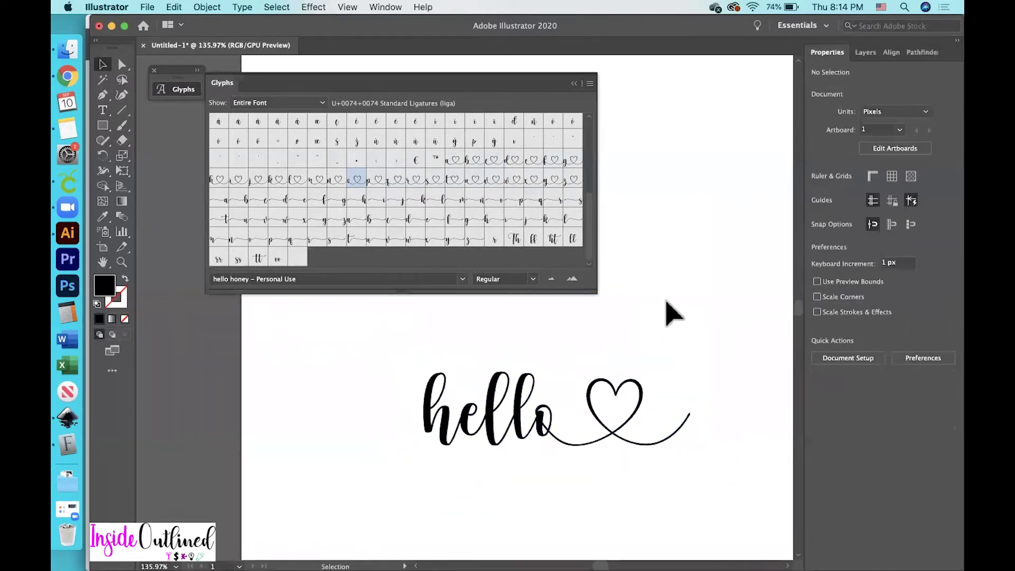
{"action": "left_click", "coordinate": [617, 431]}
{"action": "scroll", "coordinate": [588, 365], "scroll_direction": "down", "scroll_amount": 2}
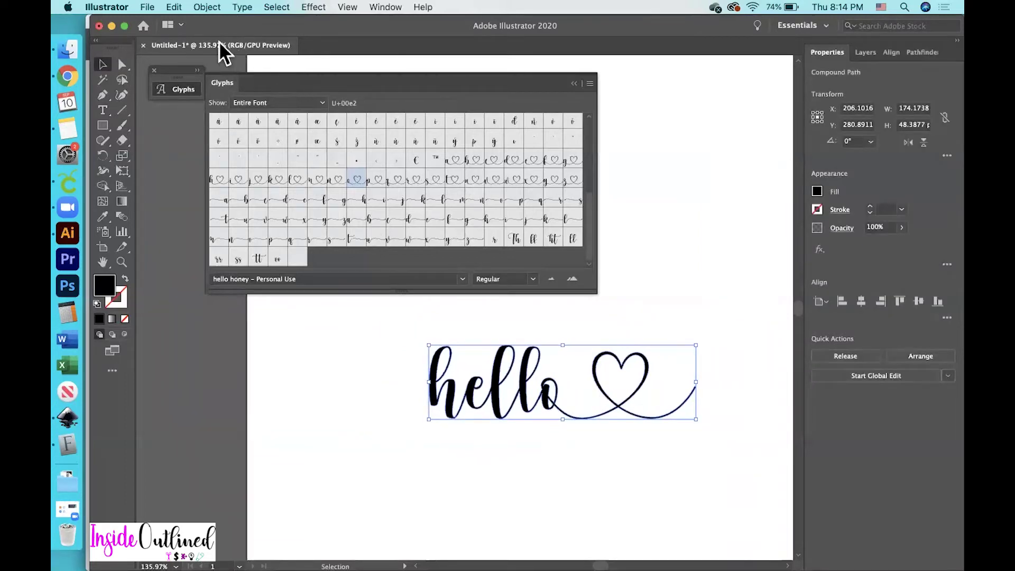
Step: Switch to Cricut Design Space, add the text "hello" to the canvas and move it up to about X 3.05, Y 5.13
{"action": "left_click", "coordinate": [71, 179]}
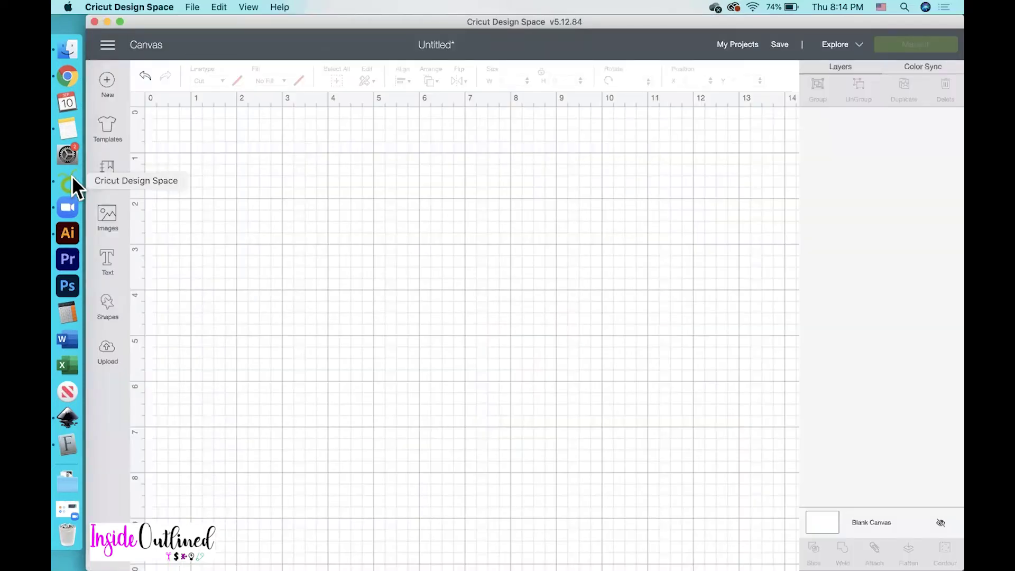
{"action": "left_click", "coordinate": [112, 264]}
{"action": "type", "text": "he"}
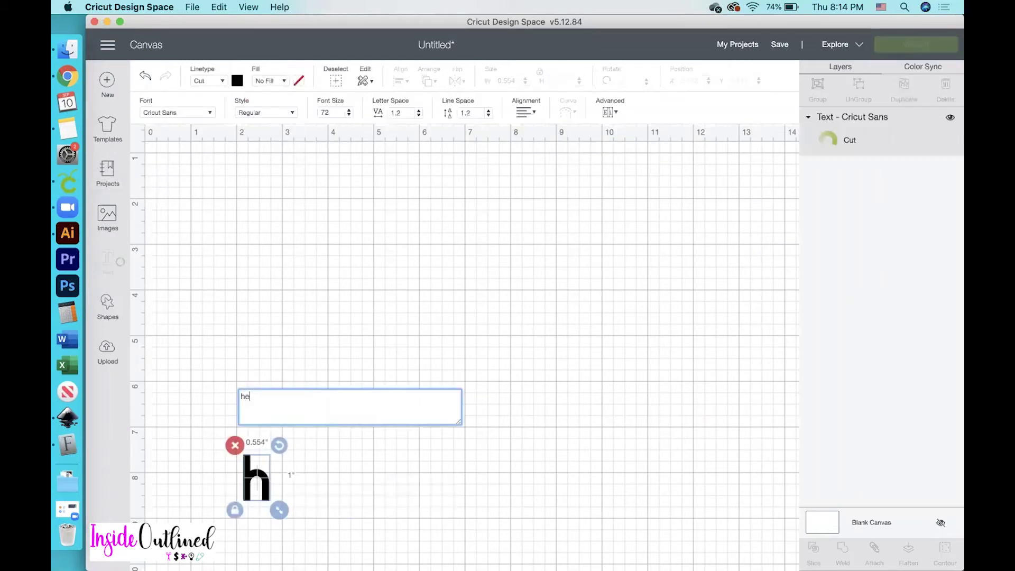
{"action": "type", "text": "llo"}
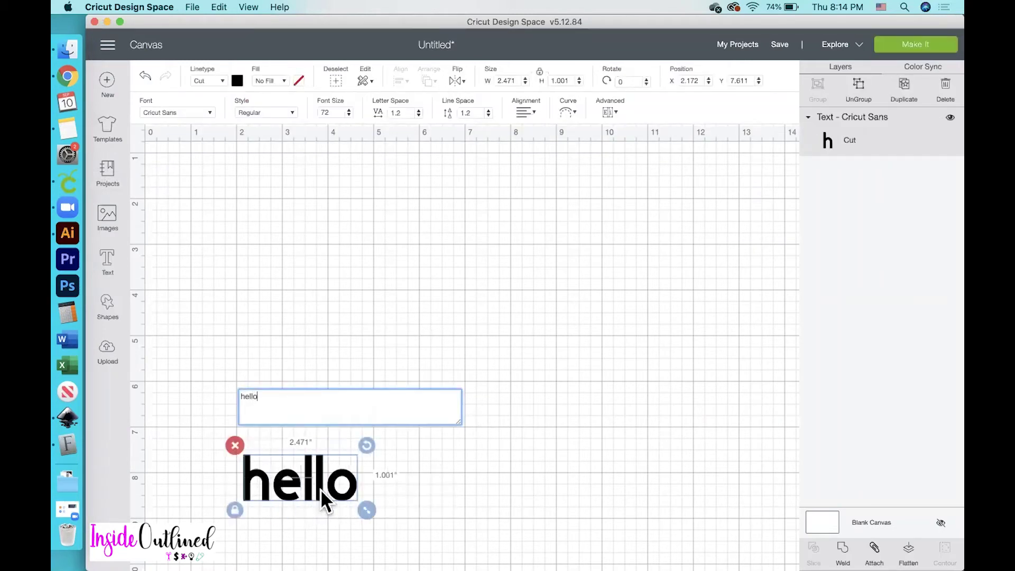
{"action": "left_click_drag", "start_coordinate": [321, 490], "coordinate": [361, 375]}
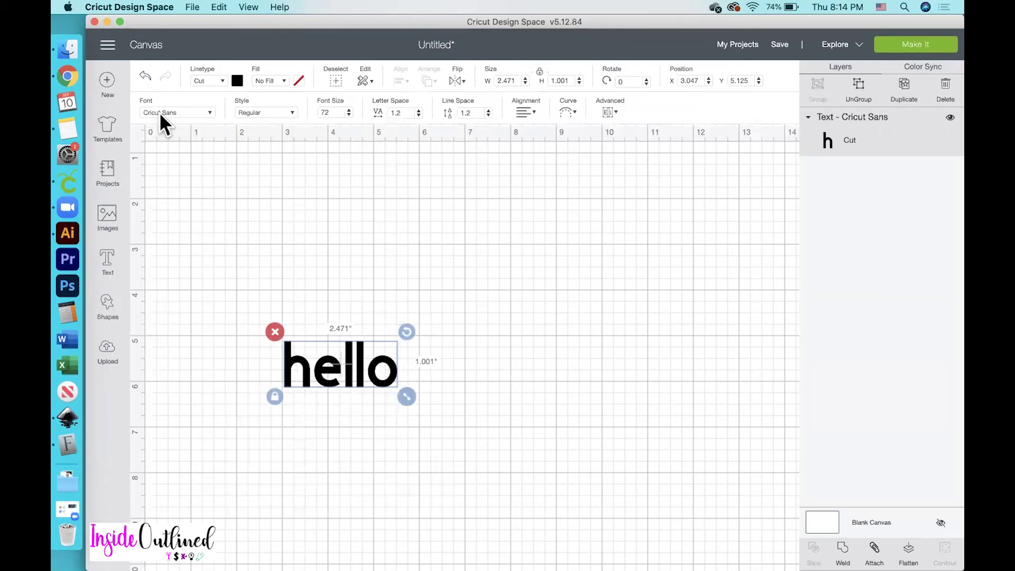
Step: Search the fonts for "hello" and set the text's font to hello honey - Personal Use
{"action": "left_click", "coordinate": [166, 113]}
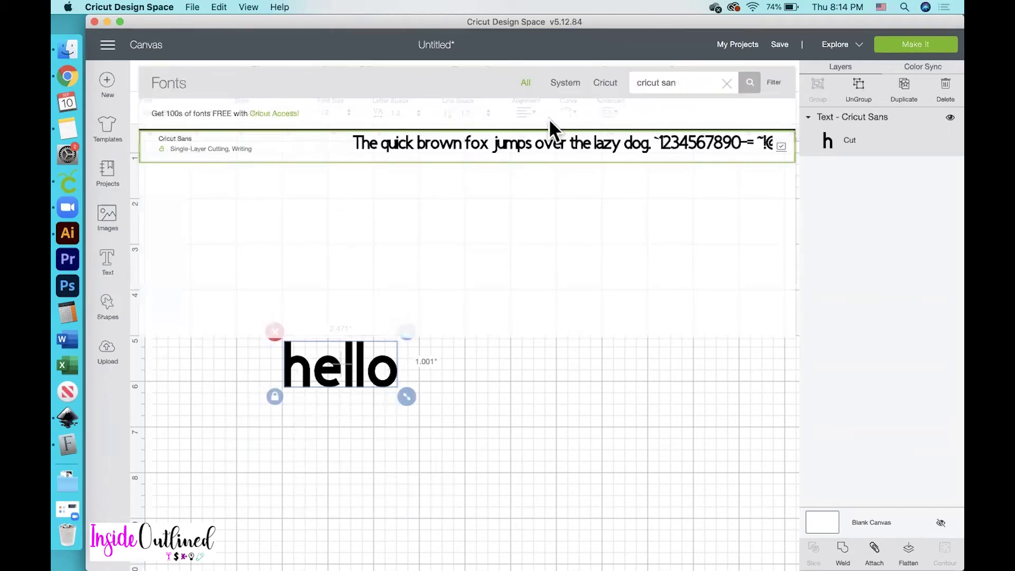
{"action": "triple_click", "coordinate": [681, 85]}
{"action": "type", "text": "hello"}
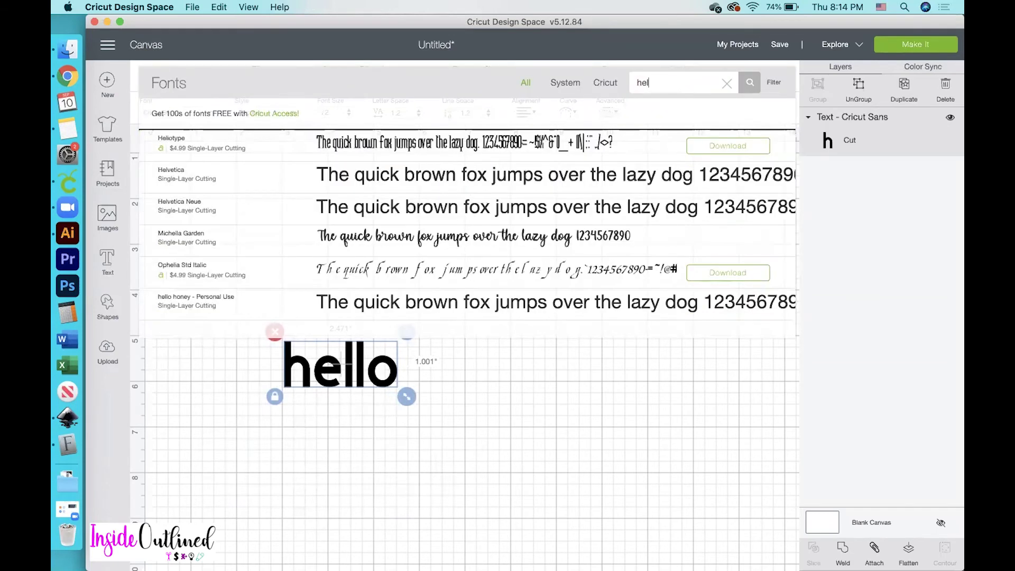
{"action": "left_click", "coordinate": [529, 150]}
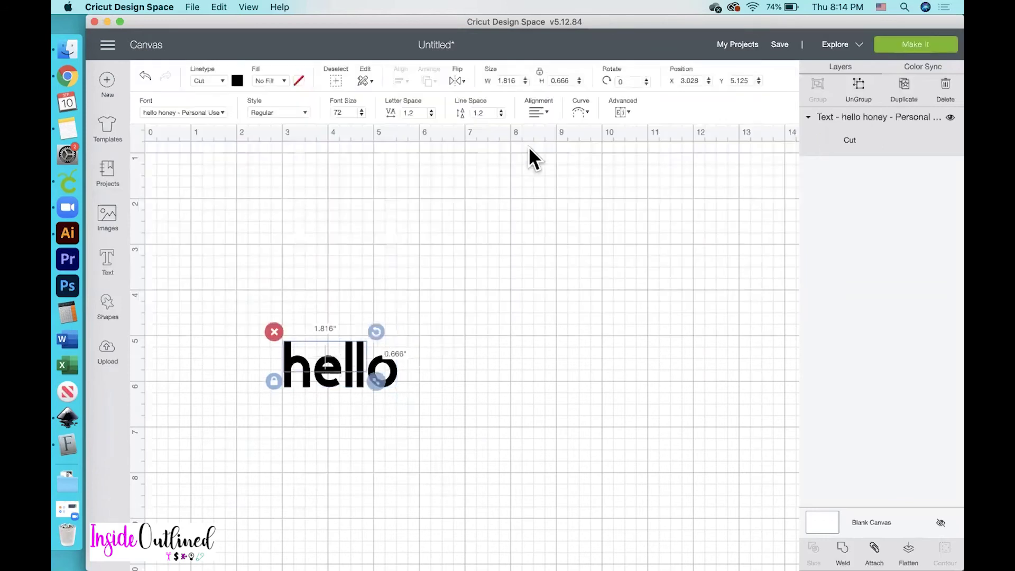
Step: Enlarge the hello text to about 5.3 in wide, move it up the canvas and ungroup it into separate letters
{"action": "left_click_drag", "start_coordinate": [378, 379], "coordinate": [535, 442]}
{"action": "left_click_drag", "start_coordinate": [500, 407], "coordinate": [508, 341]}
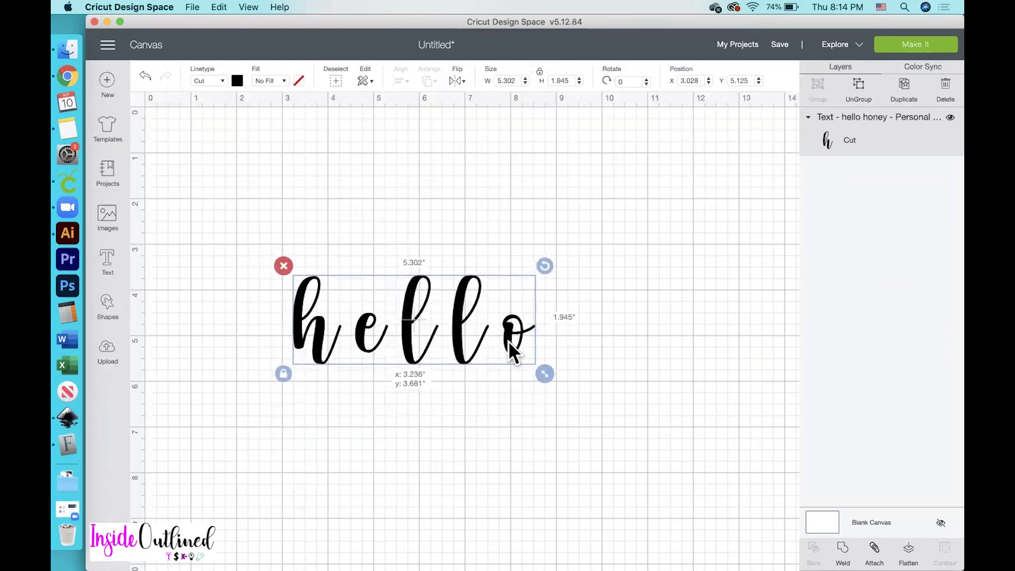
{"action": "left_click", "coordinate": [861, 90]}
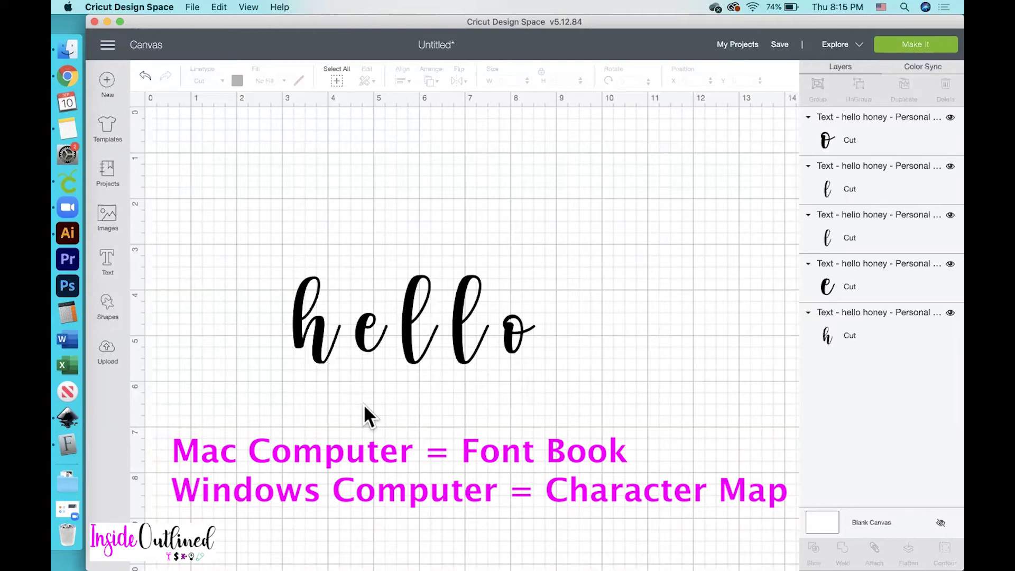
Step: Switch to Font Book and display the characters of the hello honey - Personal Use font
{"action": "left_click", "coordinate": [64, 445]}
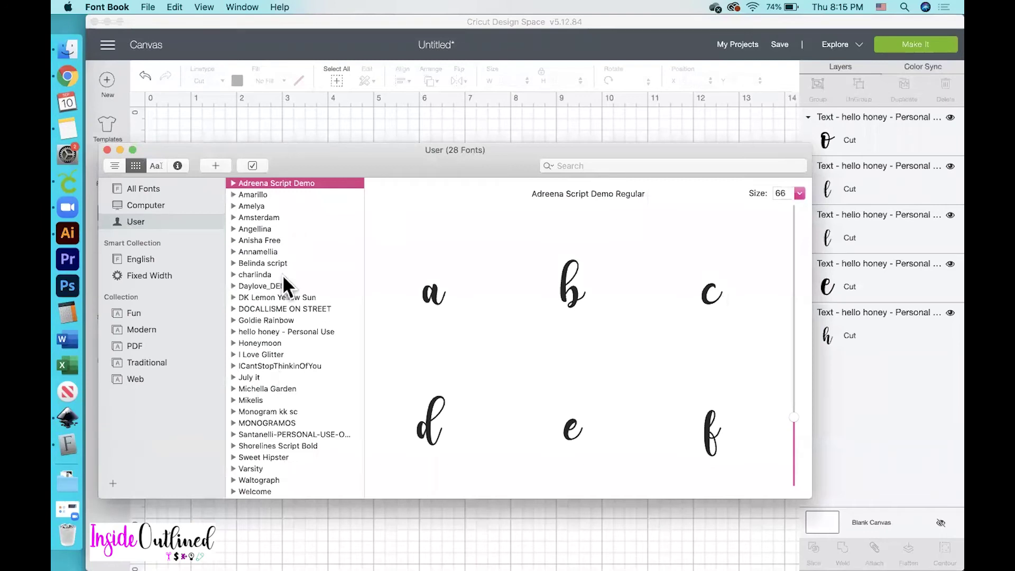
{"action": "scroll", "coordinate": [272, 367], "scroll_direction": "down", "scroll_amount": 1}
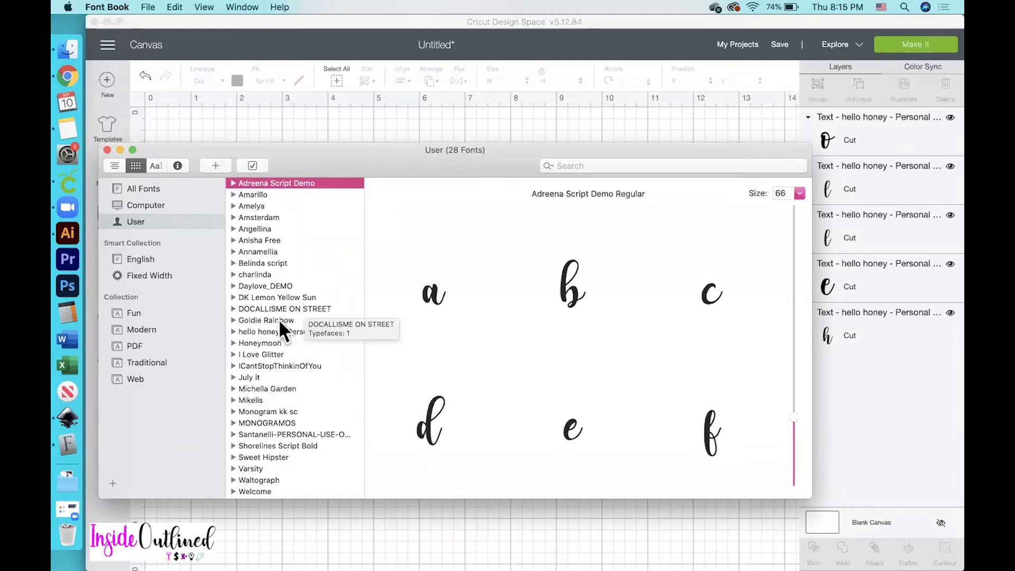
{"action": "left_click", "coordinate": [260, 332]}
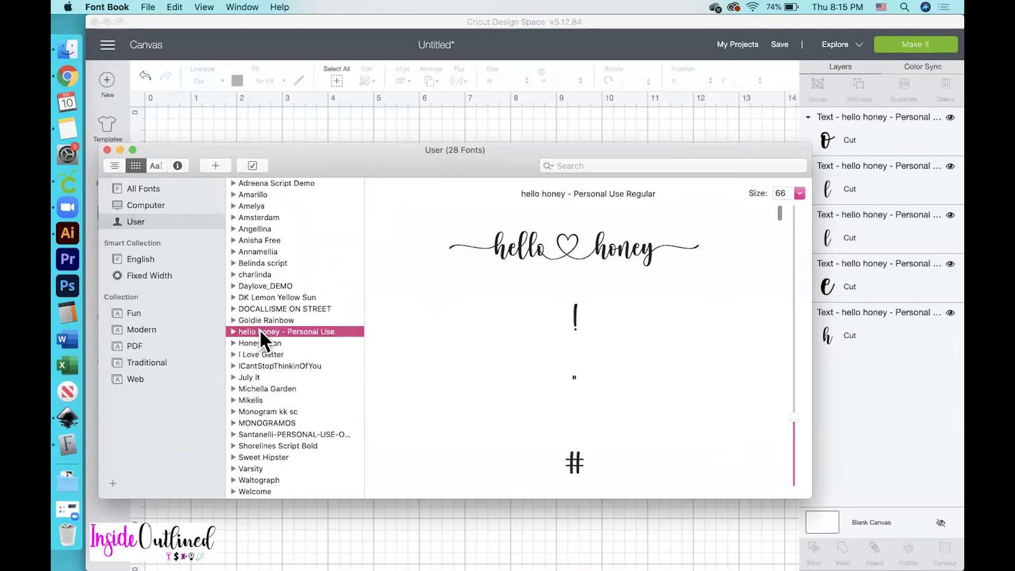
Step: Find the heart-tail "o" glyph among the hello honey characters and copy it
{"action": "scroll", "coordinate": [584, 359], "scroll_direction": "down", "scroll_amount": 4}
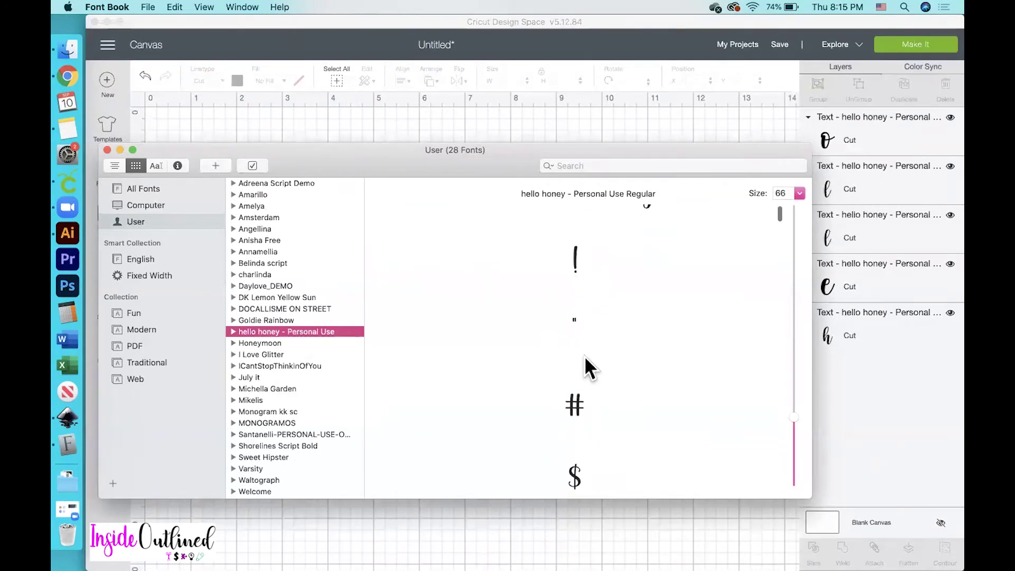
{"action": "scroll", "coordinate": [585, 357], "scroll_direction": "down", "scroll_amount": 10}
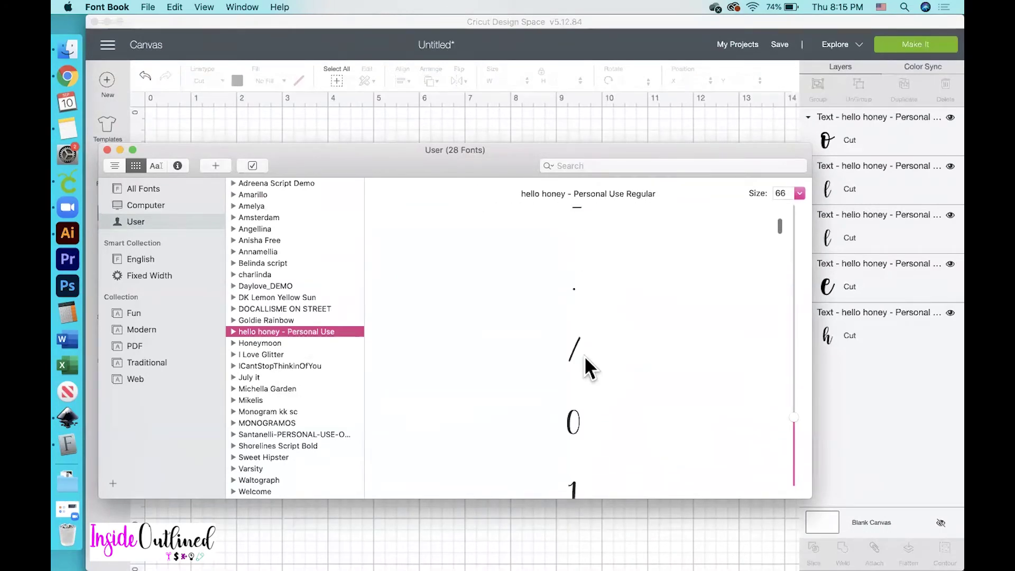
{"action": "scroll", "coordinate": [585, 356], "scroll_direction": "down", "scroll_amount": 15}
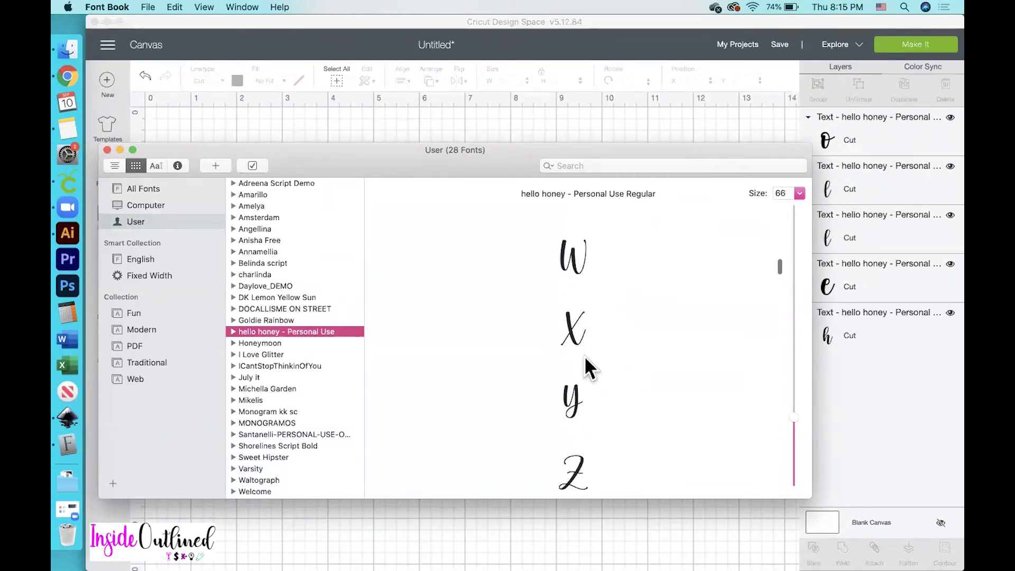
{"action": "scroll", "coordinate": [585, 357], "scroll_direction": "down", "scroll_amount": 15}
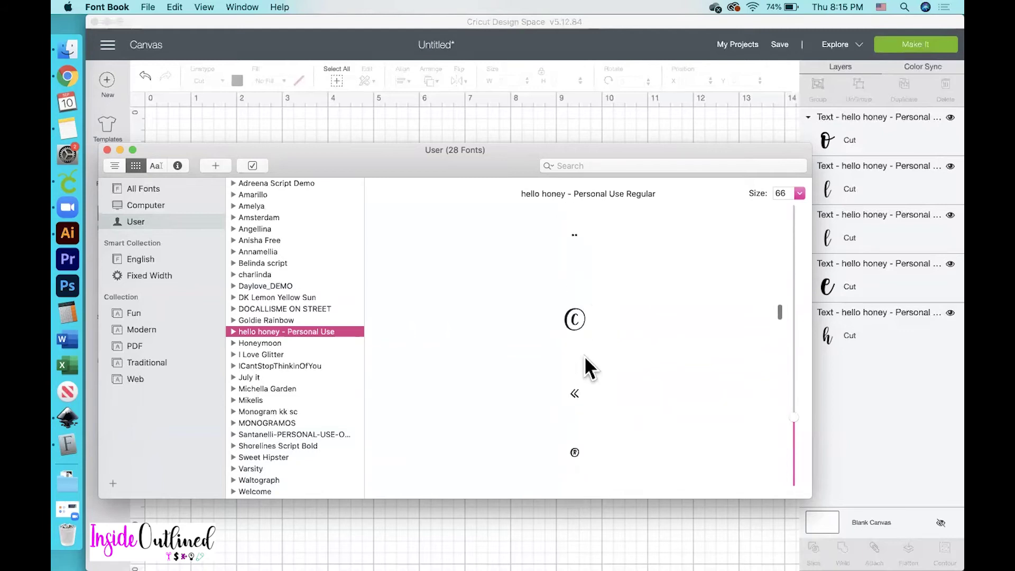
{"action": "scroll", "coordinate": [585, 356], "scroll_direction": "down", "scroll_amount": 15}
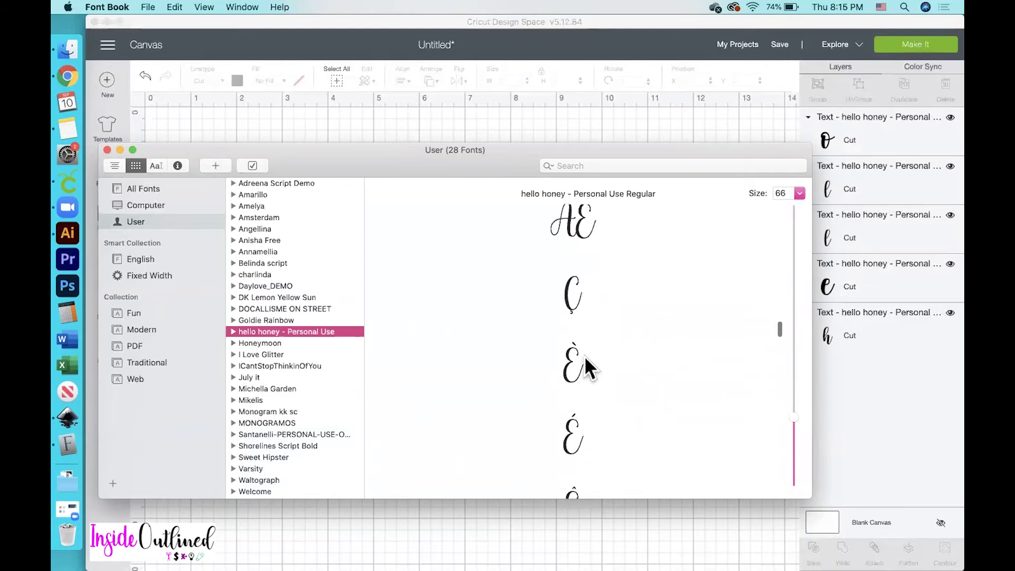
{"action": "scroll", "coordinate": [584, 356], "scroll_direction": "down", "scroll_amount": 15}
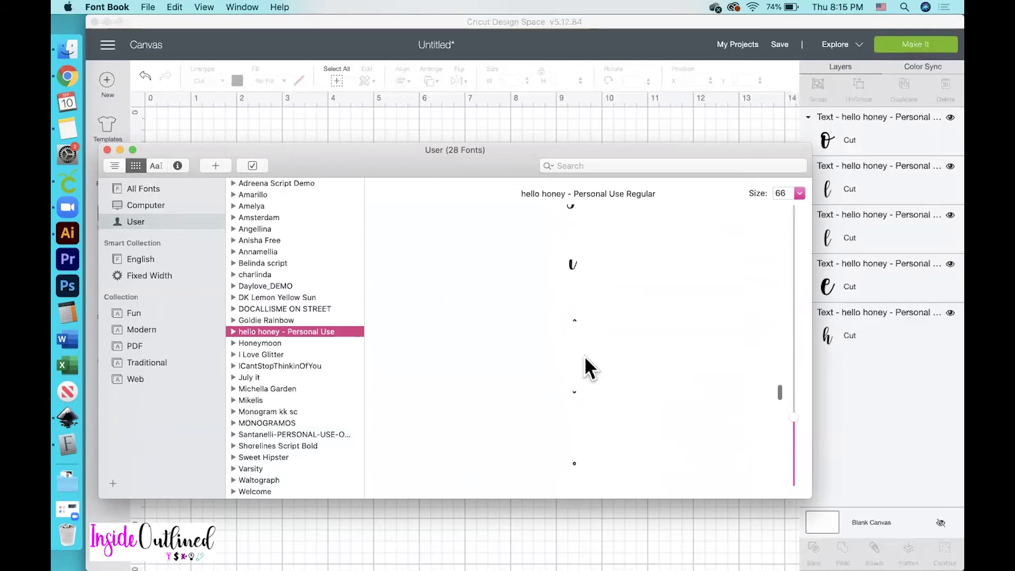
{"action": "scroll", "coordinate": [585, 357], "scroll_direction": "down", "scroll_amount": 15}
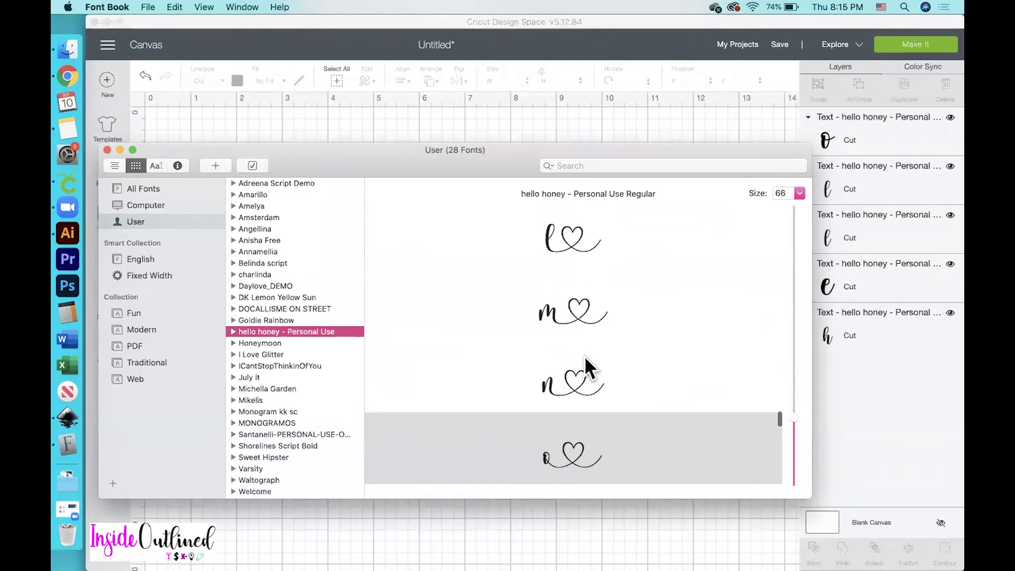
{"action": "scroll", "coordinate": [585, 357], "scroll_direction": "down", "scroll_amount": 2}
{"action": "left_click", "coordinate": [609, 329]}
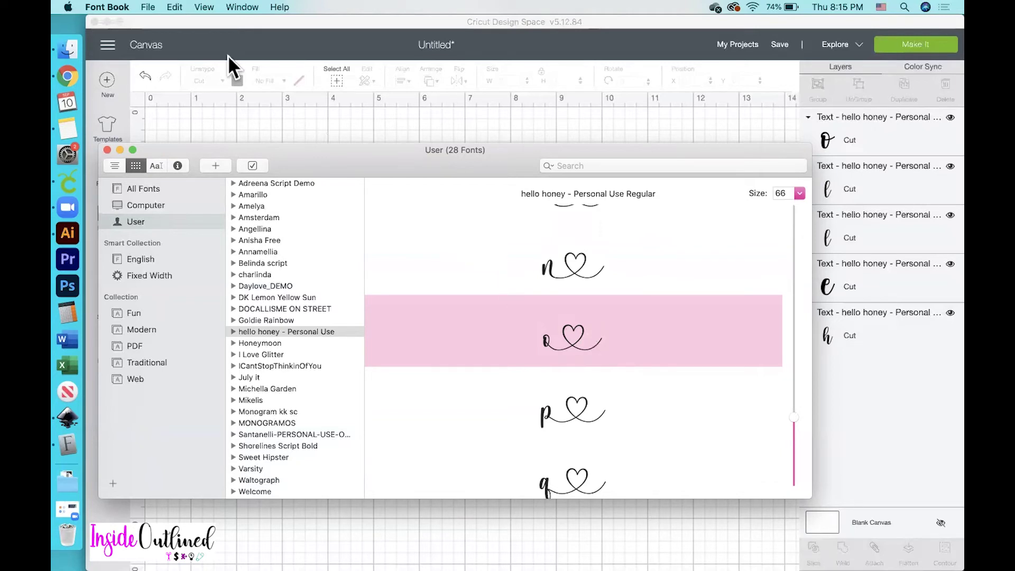
{"action": "left_click", "coordinate": [176, 5]}
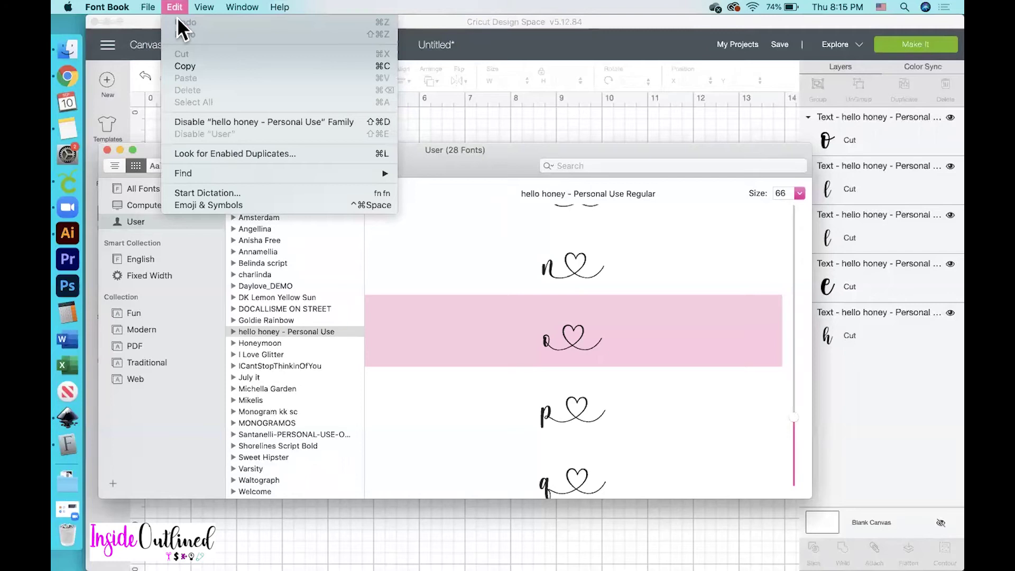
{"action": "left_click", "coordinate": [186, 65]}
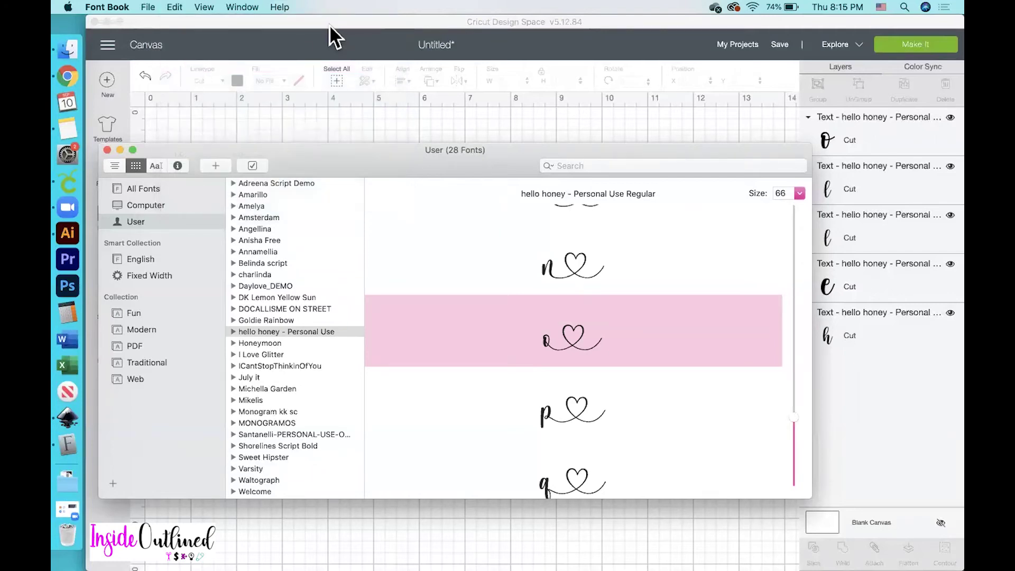
Step: Return to Cricut Design Space, paste the heart-tail "o" as new text and enlarge it to about 3.99 in wide below the word
{"action": "left_click", "coordinate": [285, 25]}
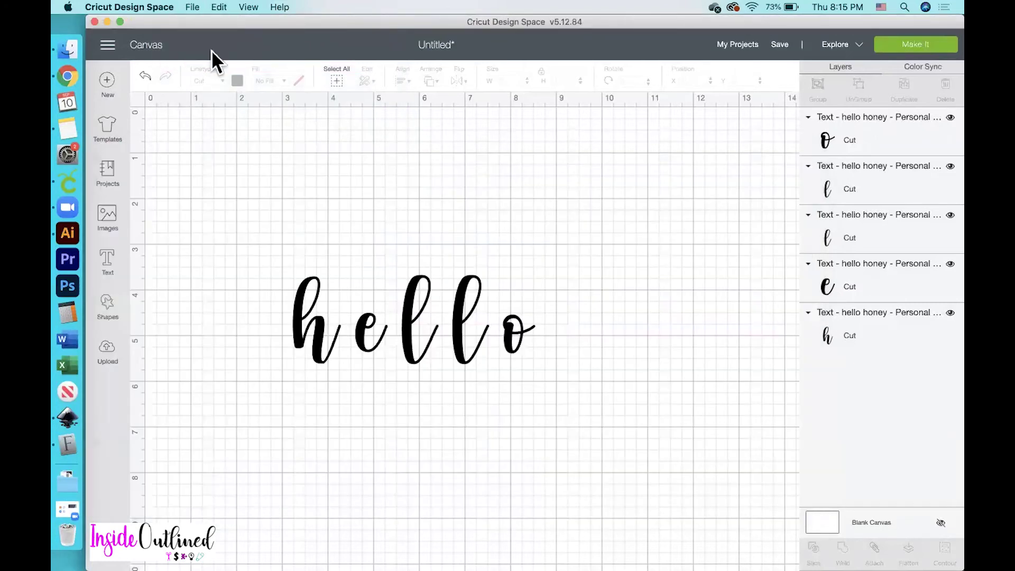
{"action": "left_click", "coordinate": [108, 264]}
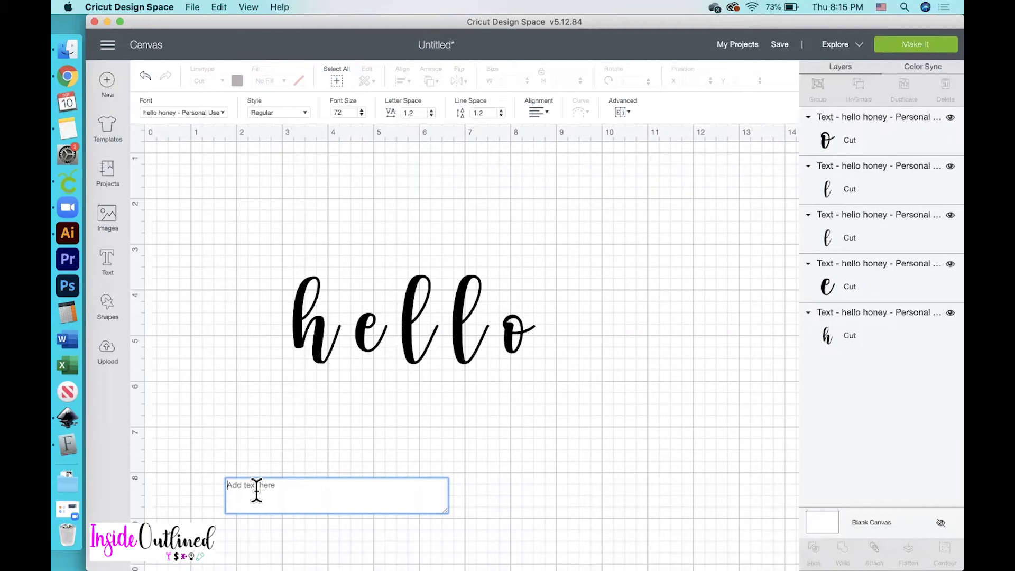
{"action": "key", "text": "super+v"}
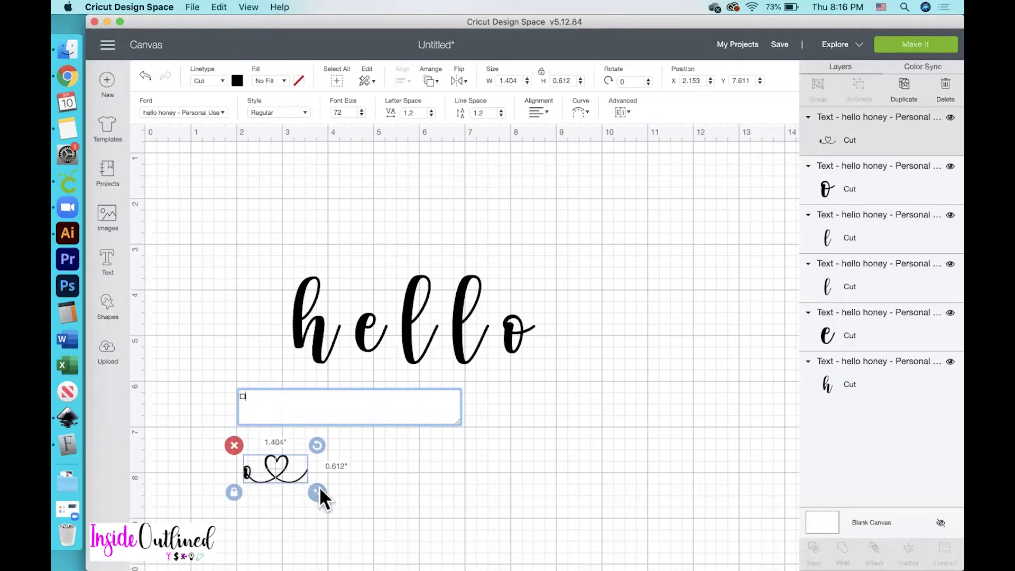
{"action": "left_click_drag", "start_coordinate": [317, 491], "coordinate": [579, 400]}
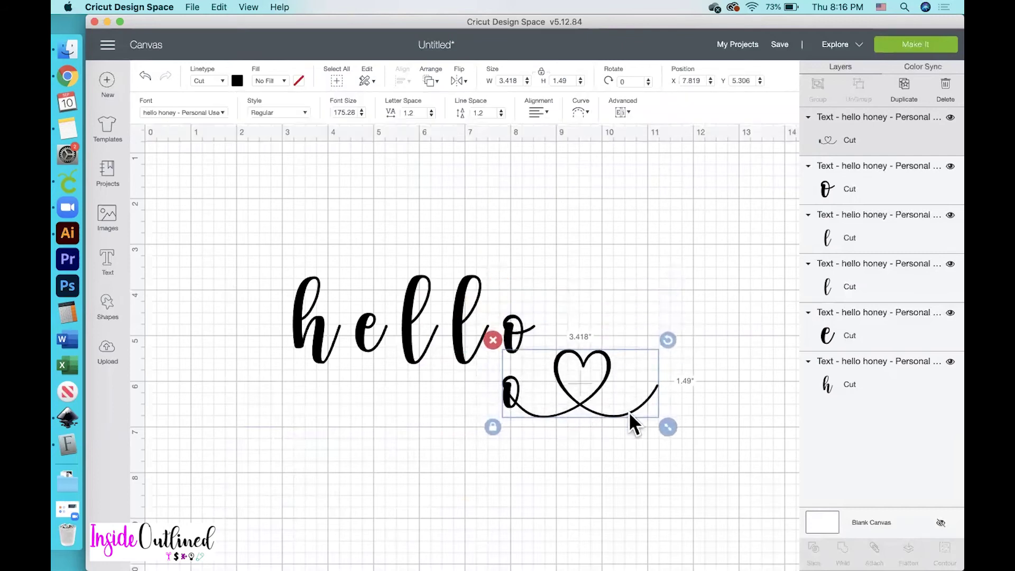
{"action": "left_click_drag", "start_coordinate": [670, 423], "coordinate": [695, 439]}
Step: Delete the plain final "o" and move the heart-tail "o" up against the second "l" of hello
{"action": "left_click", "coordinate": [520, 331]}
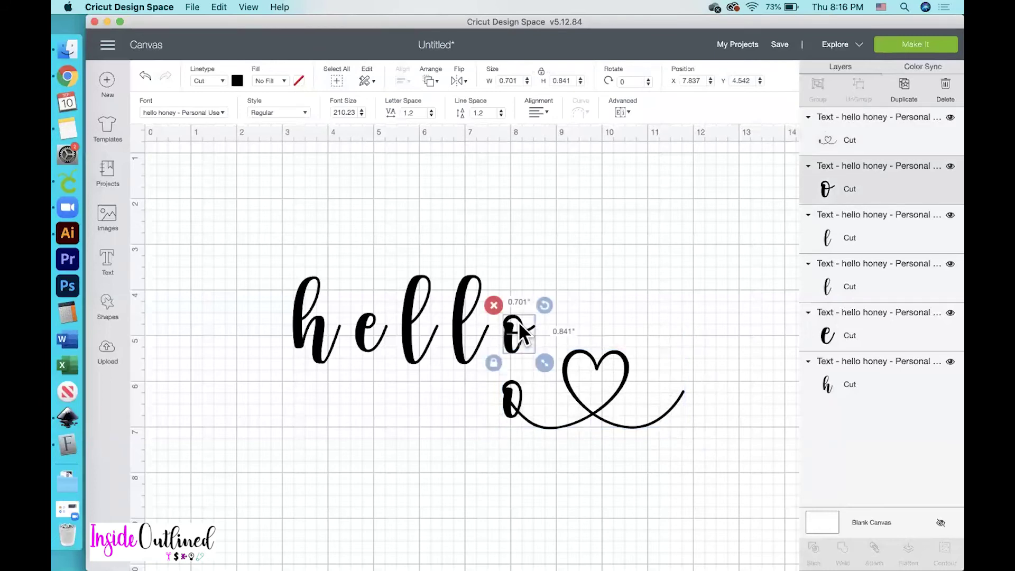
{"action": "key", "text": "Delete"}
{"action": "left_click_drag", "start_coordinate": [506, 404], "coordinate": [490, 343]}
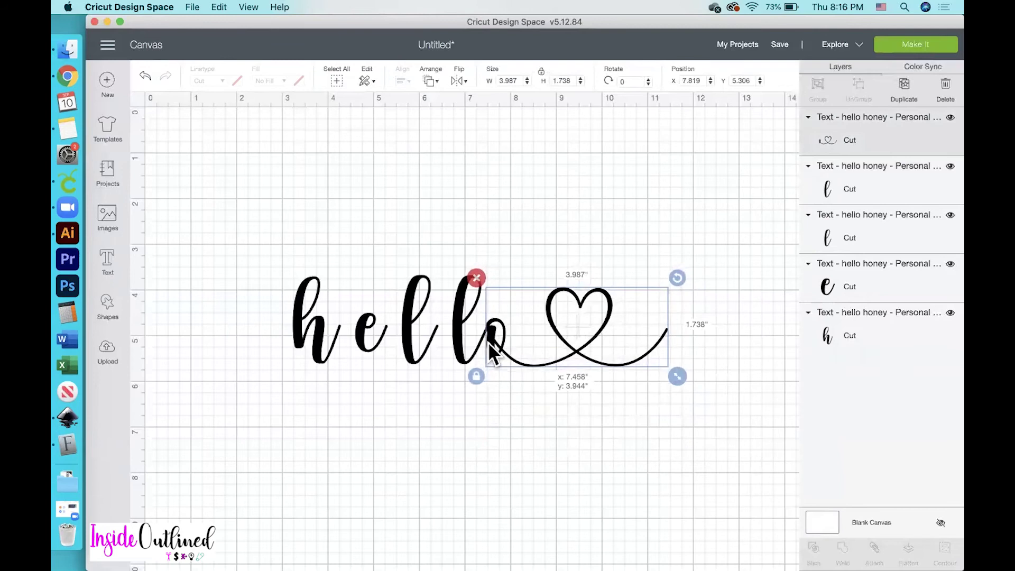
Step: Nudge the "e", both "l" letters and the heart-tail "o" left together to X 4.203 so the "e" meets the "h"
{"action": "left_click_drag", "start_coordinate": [354, 243], "coordinate": [627, 380]}
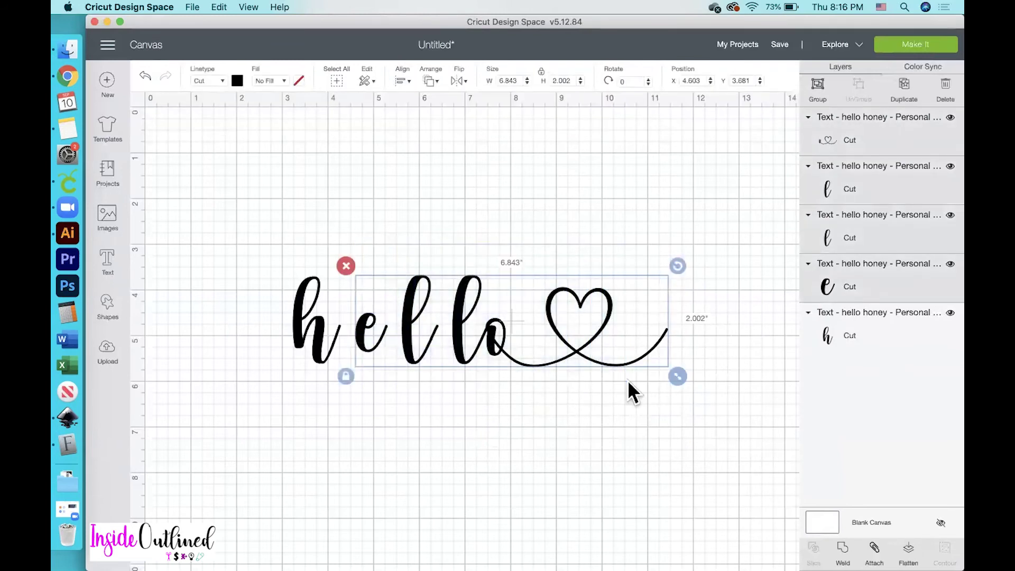
{"action": "key", "text": "Left"}
{"action": "key", "text": "Left"}
{"action": "key", "text": "Left"}
{"action": "key", "text": "Left"}
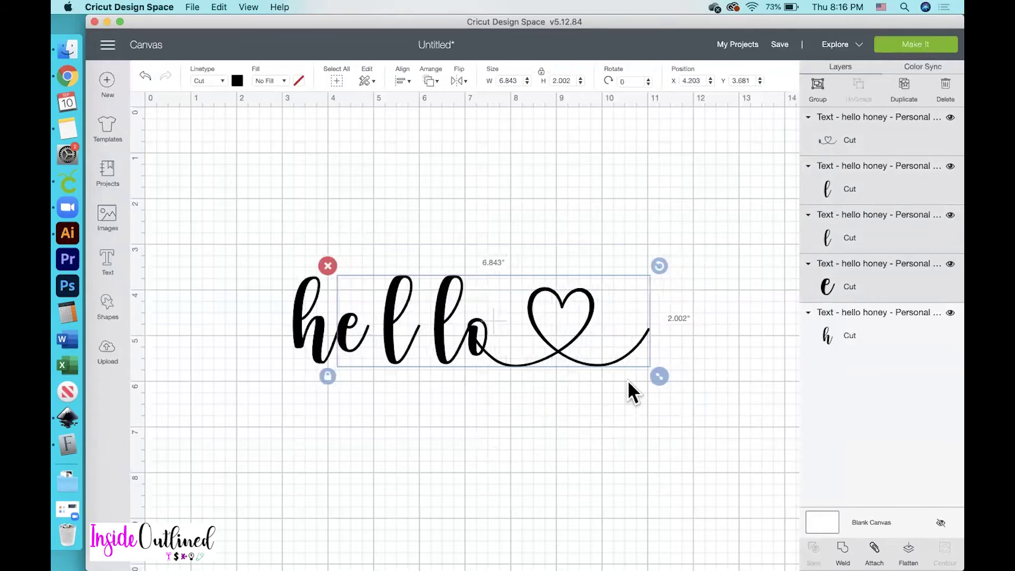
Step: Nudge both "l" letters and the heart-tail "o" left together until the first "l" meets the "e", and deselect them
{"action": "left_click", "coordinate": [431, 232]}
{"action": "left_click_drag", "start_coordinate": [385, 249], "coordinate": [647, 381]}
{"action": "key", "text": "Left"}
{"action": "key", "text": "Left"}
{"action": "key", "text": "Left"}
{"action": "left_click", "coordinate": [567, 425]}
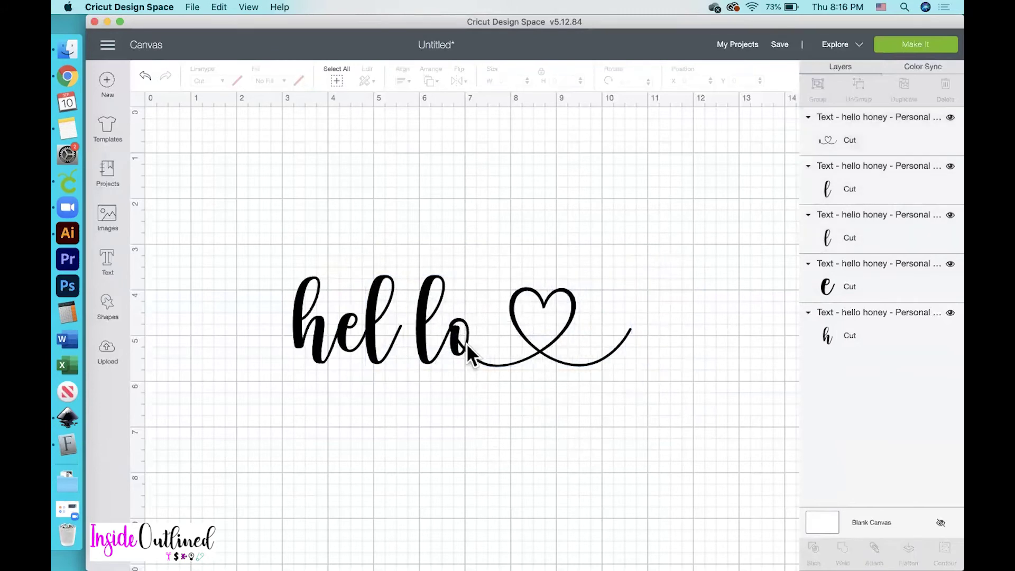
Step: Nudge the second "l" and the heart-tail "o" left together to X 5.73 so they meet the first "l"
{"action": "left_click_drag", "start_coordinate": [416, 243], "coordinate": [579, 364]}
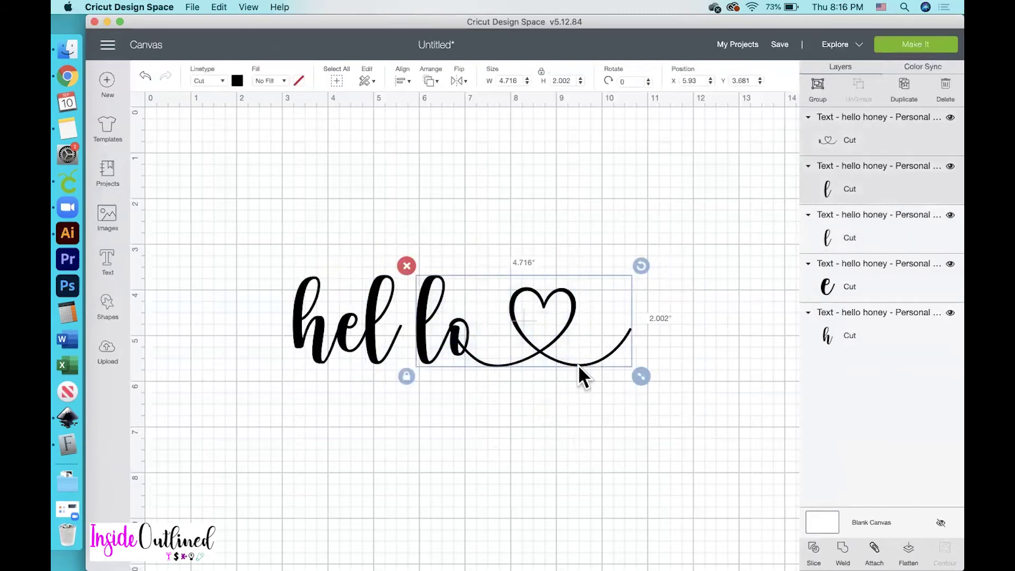
{"action": "key", "text": "Left"}
{"action": "key", "text": "Left"}
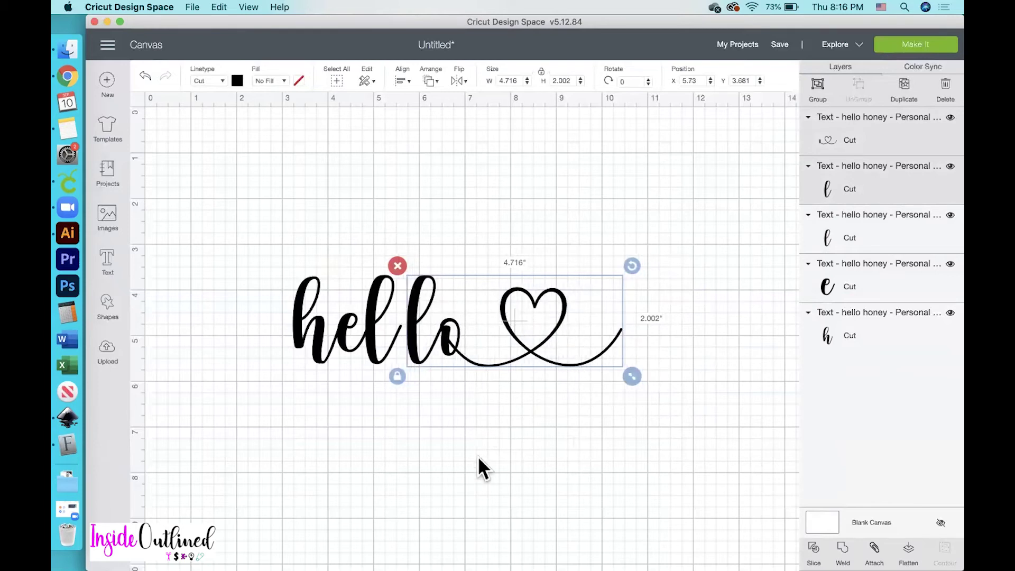
Step: Nudge the second "l" and the heart-tail "o" further left into the first "l", and weld all the letters of hello into one shape
{"action": "key", "text": "Left"}
{"action": "key", "text": "Left"}
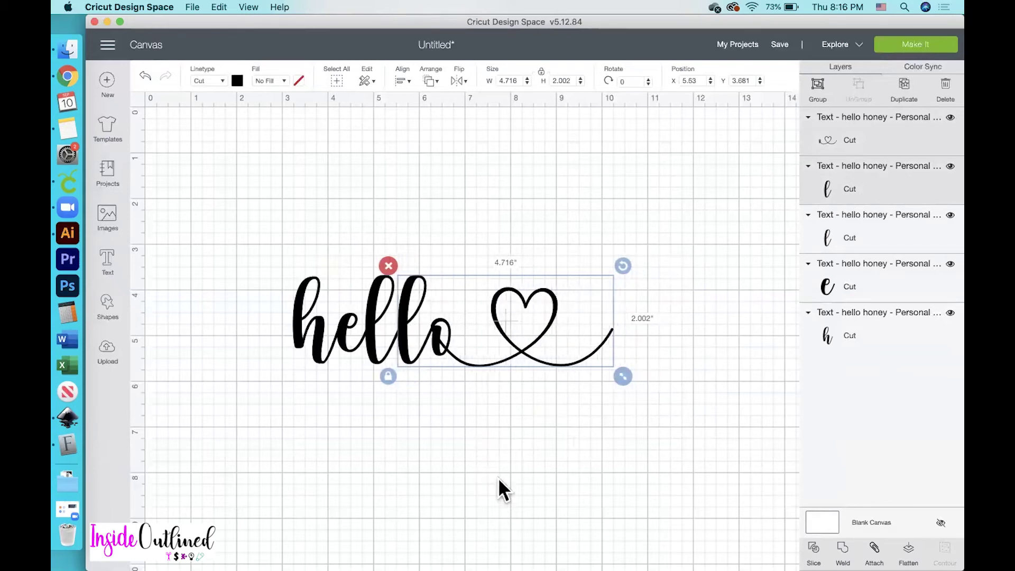
{"action": "left_click", "coordinate": [551, 452]}
{"action": "left_click_drag", "start_coordinate": [239, 233], "coordinate": [644, 402]}
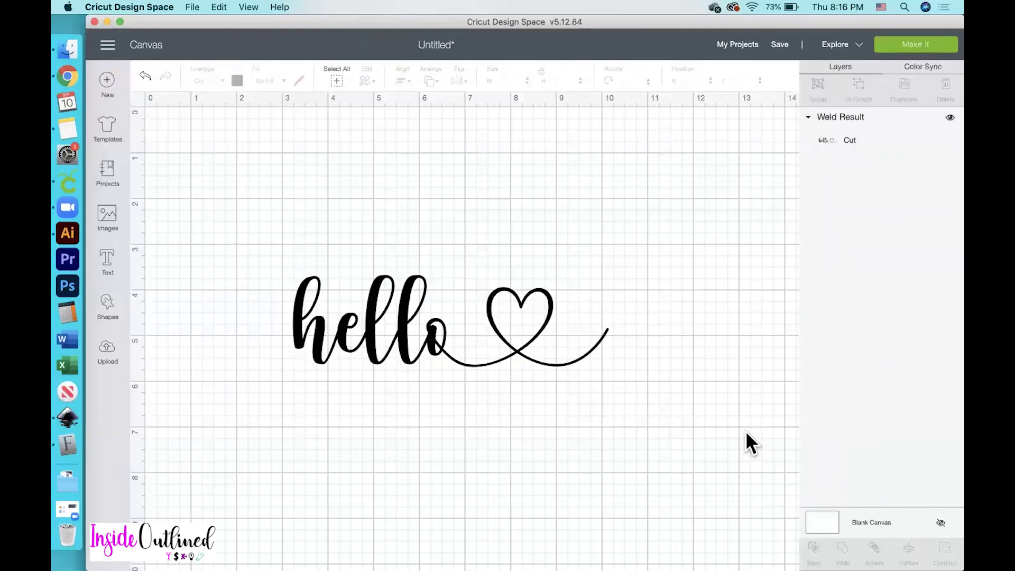
{"action": "left_click", "coordinate": [426, 338]}
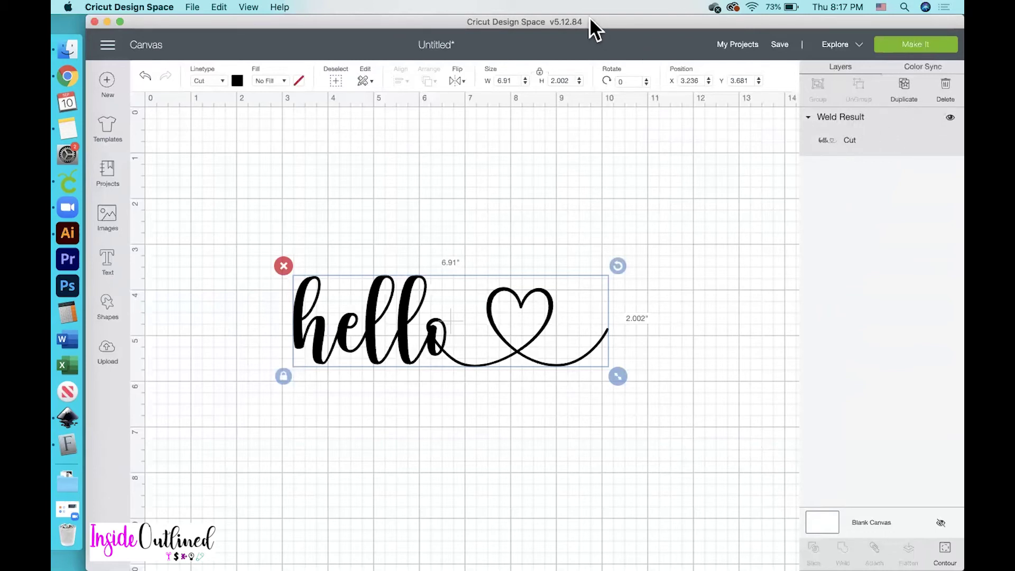
Step: Switch to Inkscape, add the text "hello" in a frame on the page, and enlarge it to about 115 × 51 mm
{"action": "left_click", "coordinate": [67, 417]}
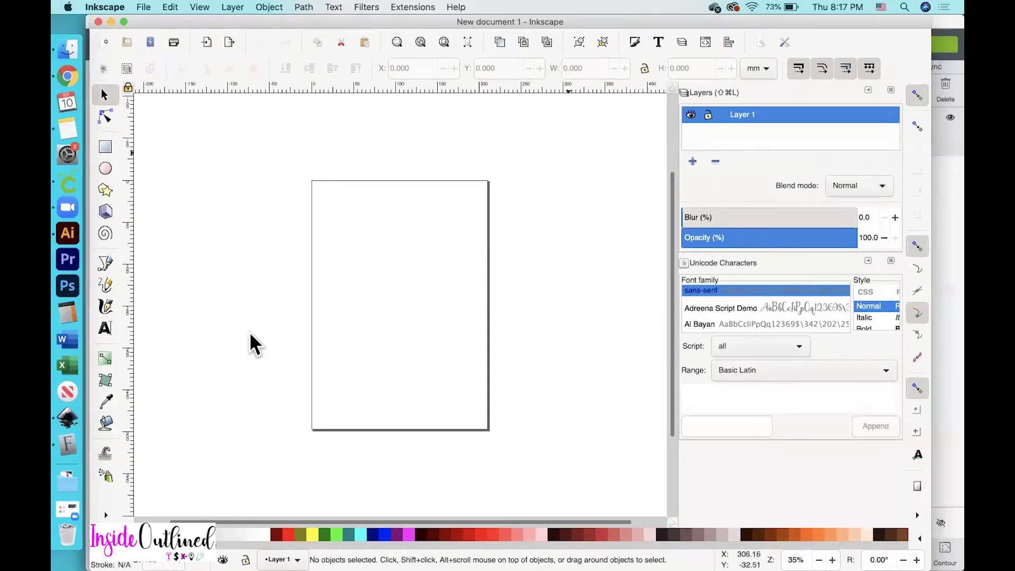
{"action": "left_click", "coordinate": [105, 330]}
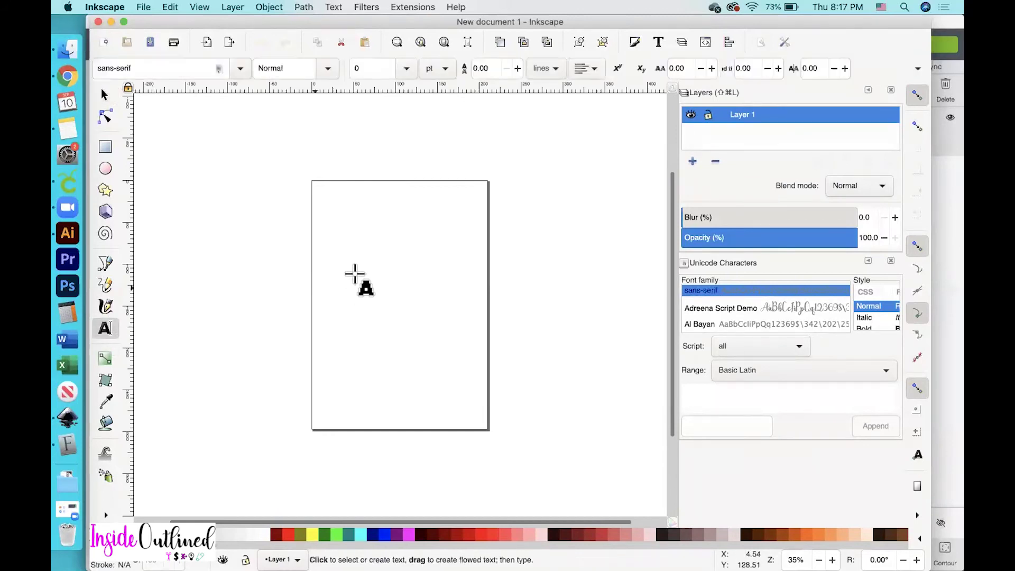
{"action": "left_click_drag", "start_coordinate": [346, 260], "coordinate": [446, 304]}
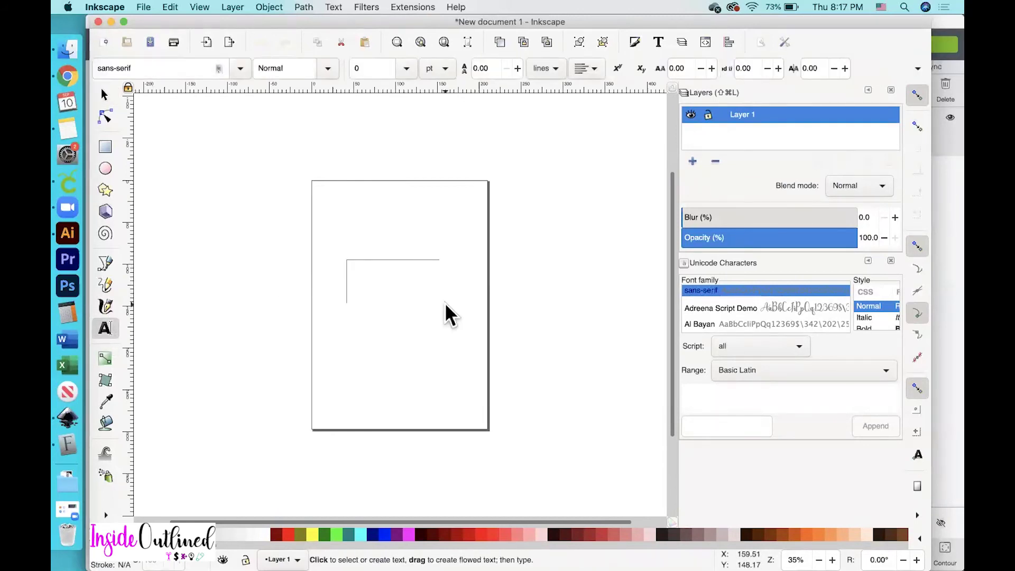
{"action": "type", "text": "hello"}
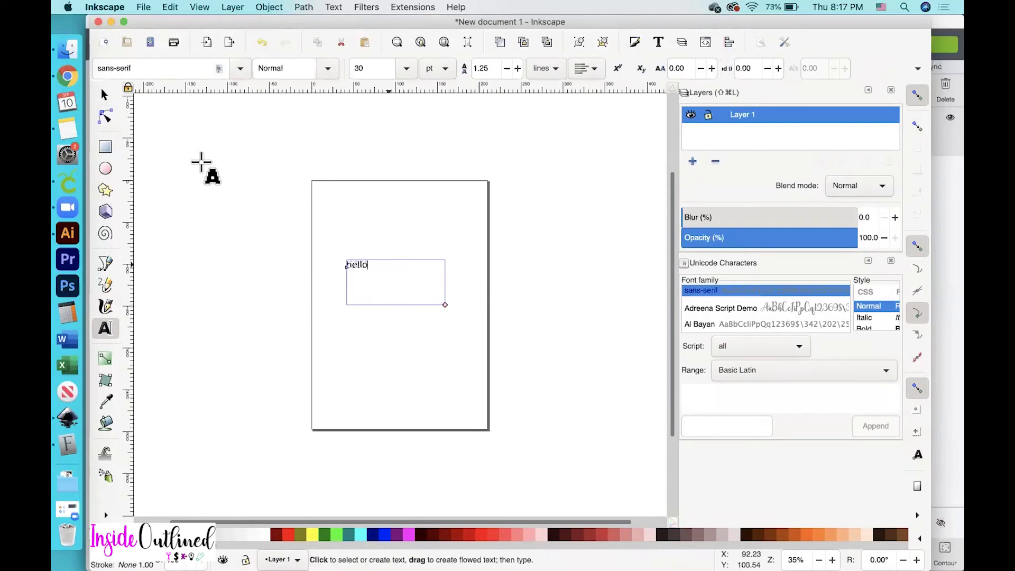
{"action": "left_click", "coordinate": [105, 95]}
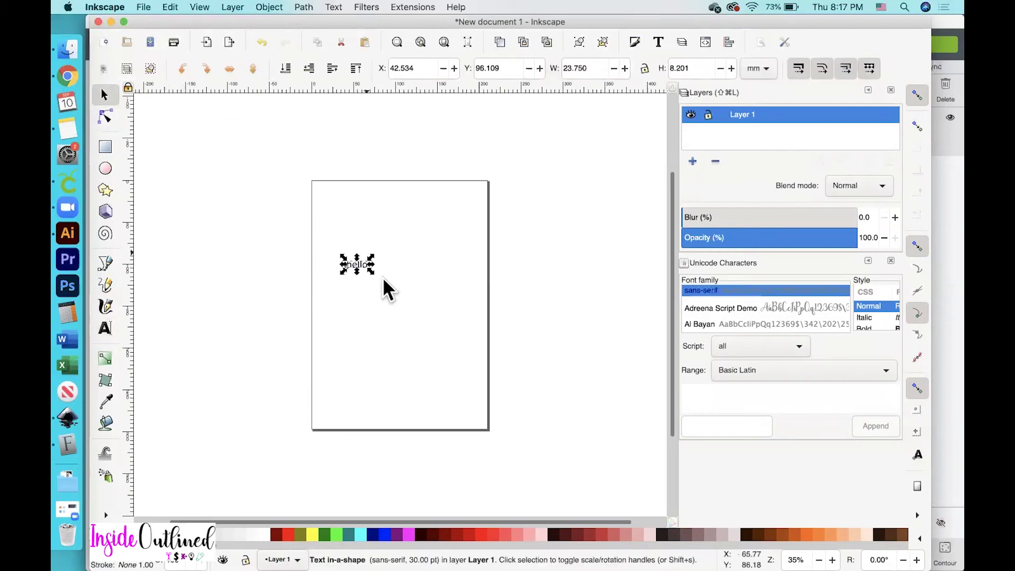
{"action": "left_click_drag", "start_coordinate": [372, 271], "coordinate": [448, 306]}
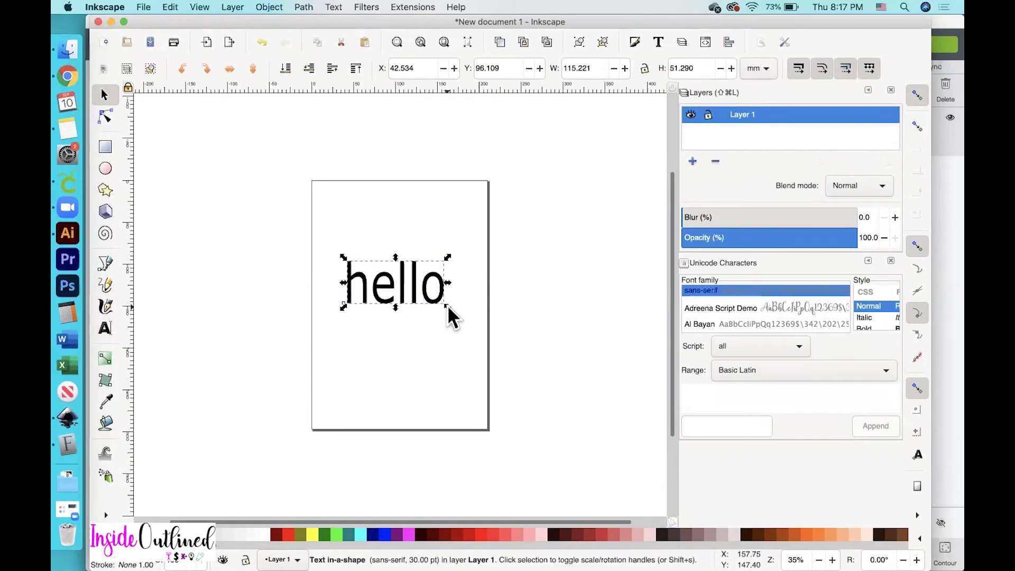
Step: Change the font of the whole word "hello" to hello honey - Personal Use
{"action": "double_click", "coordinate": [410, 290]}
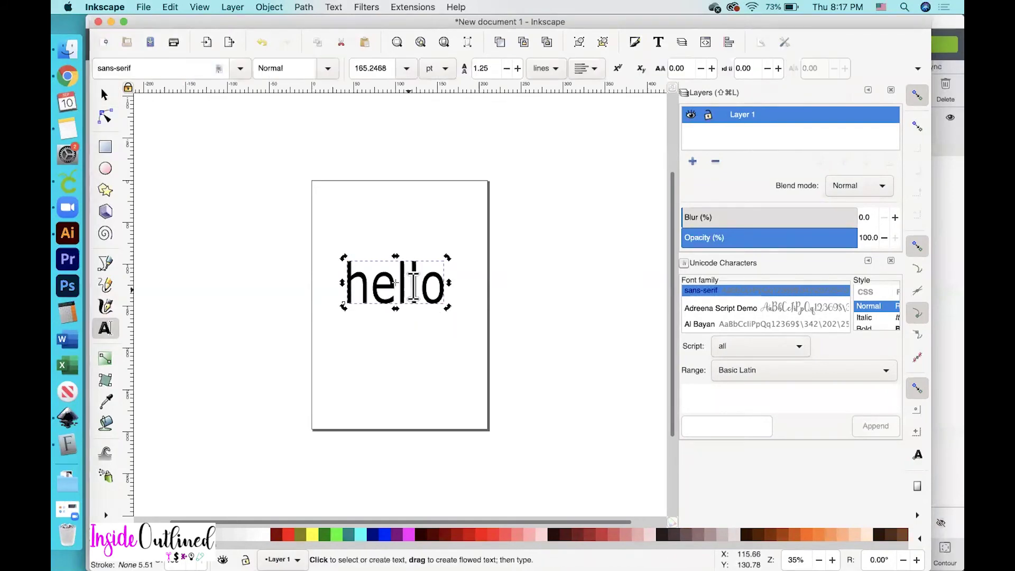
{"action": "double_click", "coordinate": [379, 267]}
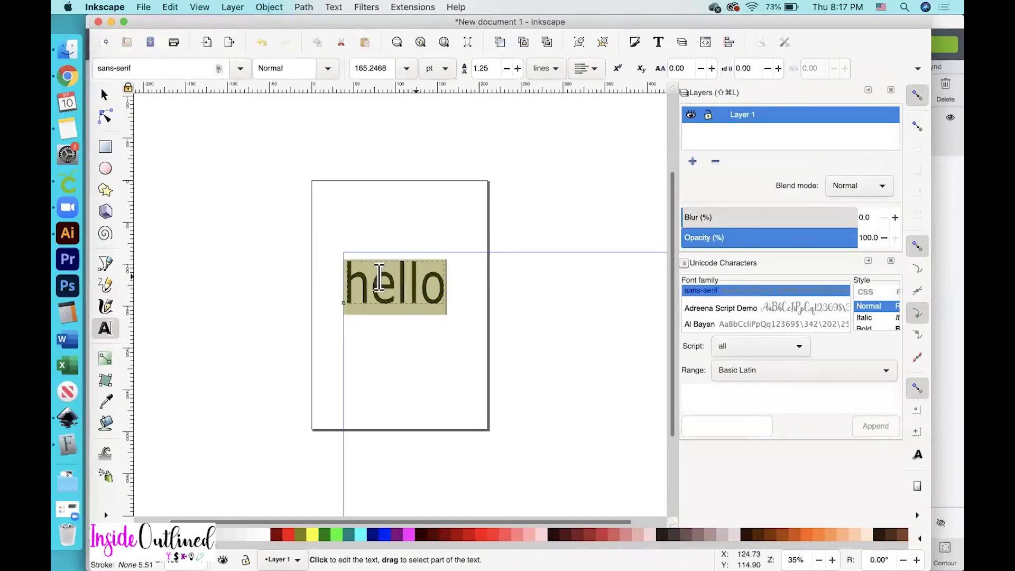
{"action": "left_click", "coordinate": [240, 68]}
{"action": "scroll", "coordinate": [193, 164], "scroll_direction": "down", "scroll_amount": 10}
{"action": "scroll", "coordinate": [192, 161], "scroll_direction": "down", "scroll_amount": 10}
{"action": "scroll", "coordinate": [192, 160], "scroll_direction": "up", "scroll_amount": 10}
{"action": "scroll", "coordinate": [192, 160], "scroll_direction": "down", "scroll_amount": 5}
{"action": "scroll", "coordinate": [192, 160], "scroll_direction": "up", "scroll_amount": 15}
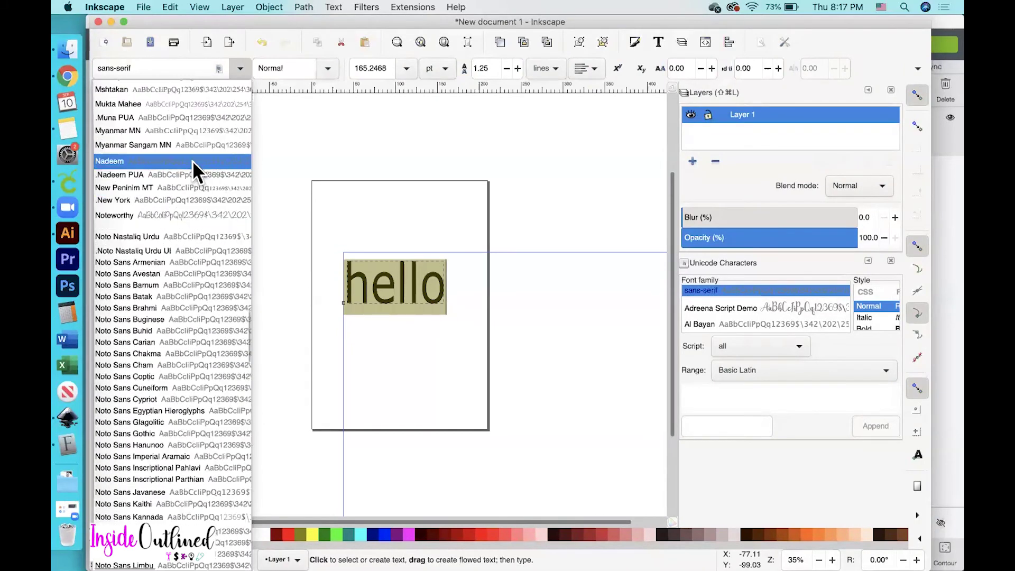
{"action": "scroll", "coordinate": [192, 161], "scroll_direction": "up", "scroll_amount": 8}
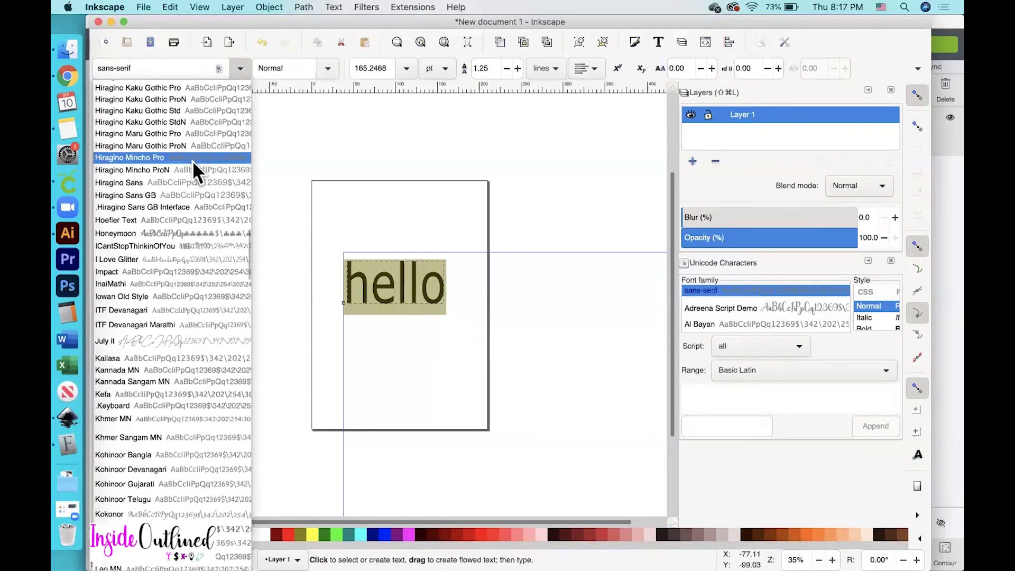
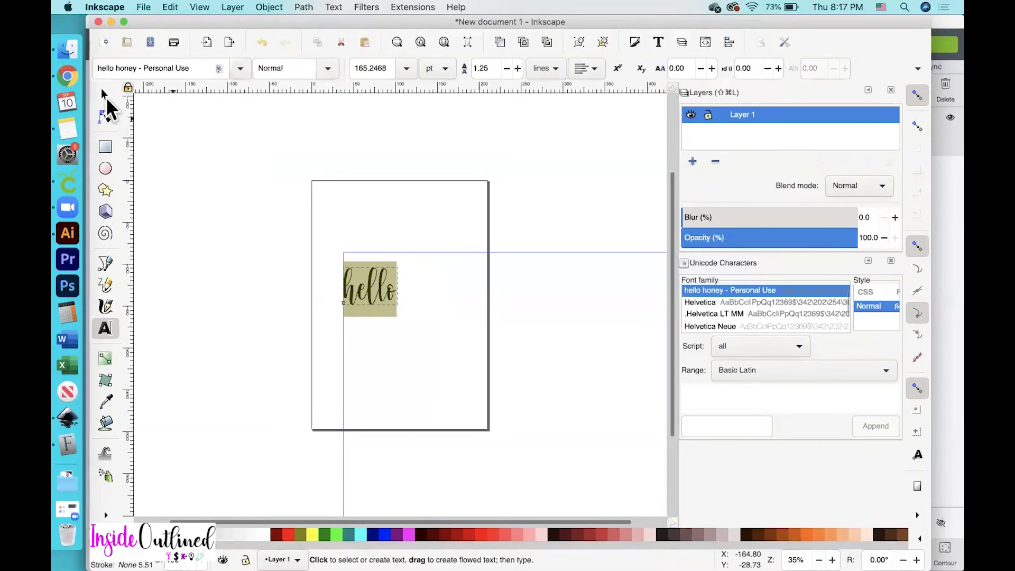
Step: Enlarge the hello text to about 164 × 90 mm and move it to about X 13, Y 91 mm on the page
{"action": "left_click", "coordinate": [105, 95]}
{"action": "left_click_drag", "start_coordinate": [402, 309], "coordinate": [493, 351]}
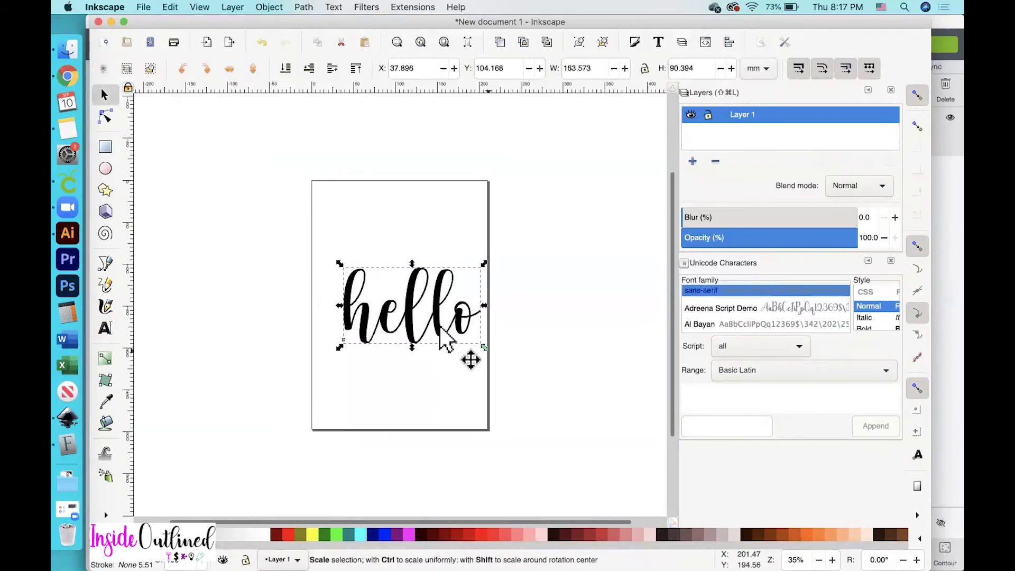
{"action": "left_click_drag", "start_coordinate": [447, 322], "coordinate": [426, 310]}
{"action": "left_click_drag", "start_coordinate": [457, 344], "coordinate": [458, 343]}
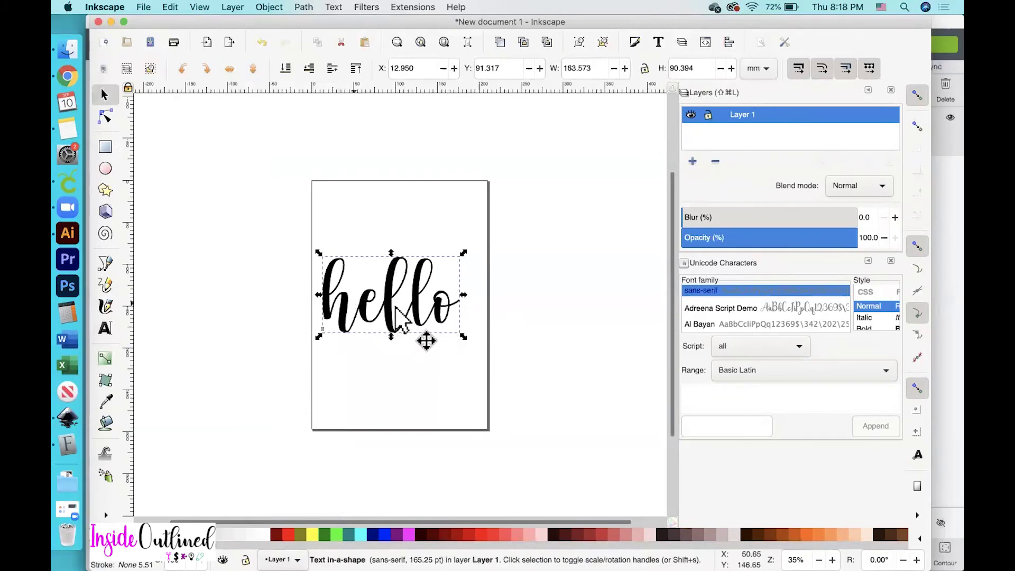
Step: Bring up the Unicode Characters dialog and choose hello honey - Personal Use as its font family
{"action": "left_click", "coordinate": [339, 7]}
{"action": "left_click", "coordinate": [339, 7]}
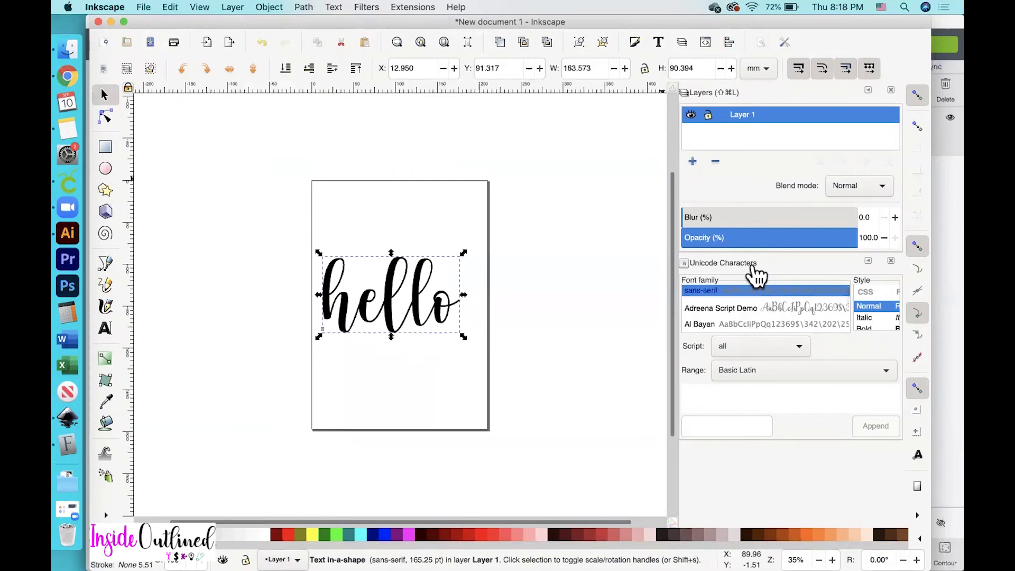
{"action": "scroll", "coordinate": [736, 321], "scroll_direction": "down", "scroll_amount": 10}
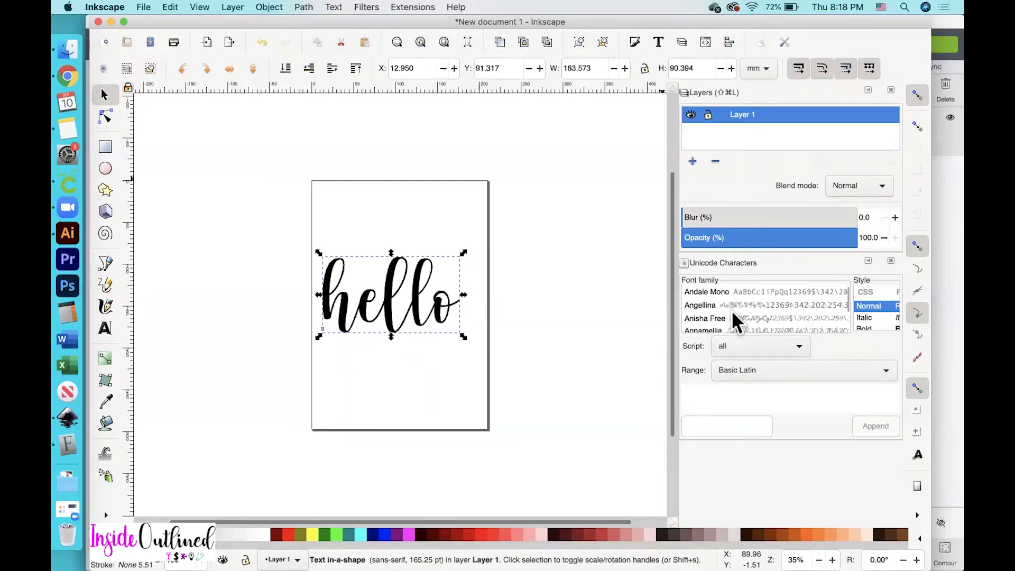
{"action": "scroll", "coordinate": [734, 313], "scroll_direction": "down", "scroll_amount": 12}
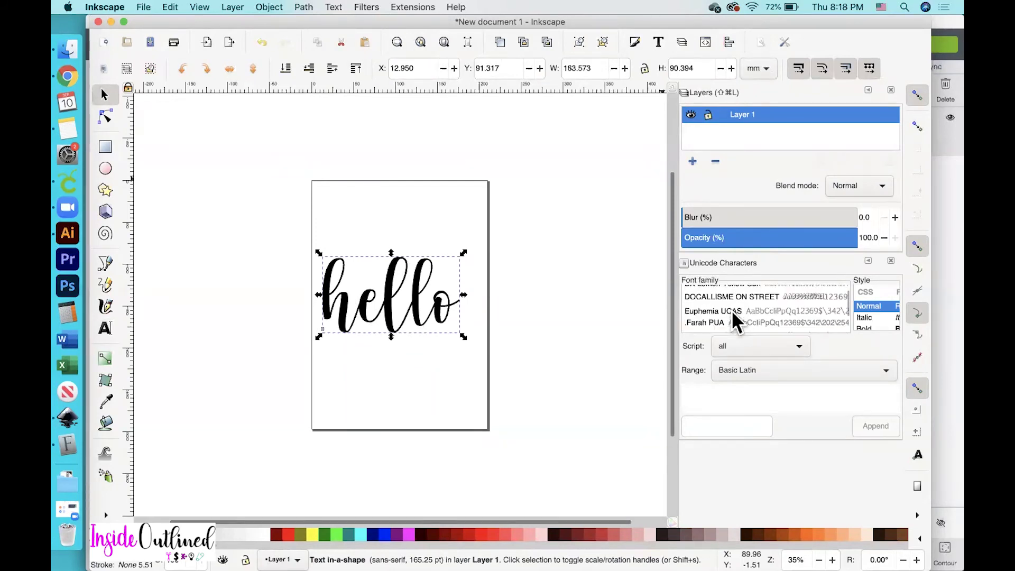
{"action": "scroll", "coordinate": [731, 310], "scroll_direction": "down", "scroll_amount": 5}
{"action": "scroll", "coordinate": [732, 310], "scroll_direction": "up", "scroll_amount": 3}
{"action": "scroll", "coordinate": [732, 310], "scroll_direction": "up", "scroll_amount": 4}
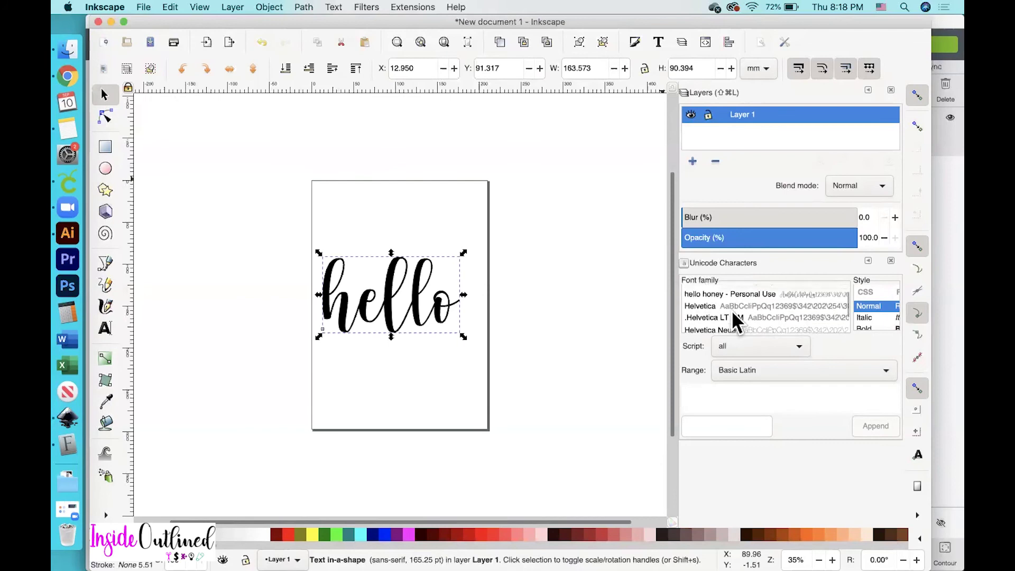
{"action": "left_click", "coordinate": [728, 310]}
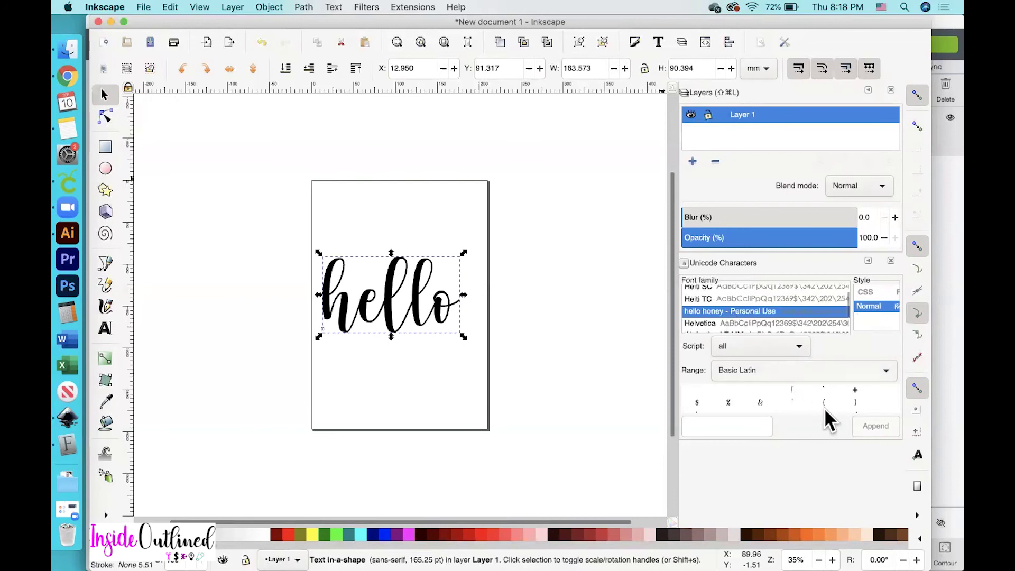
Step: Enlarge the glyph list of Unicode Characters and set its range to all
{"action": "left_click_drag", "start_coordinate": [814, 443], "coordinate": [820, 475]}
{"action": "scroll", "coordinate": [798, 430], "scroll_direction": "down", "scroll_amount": 8}
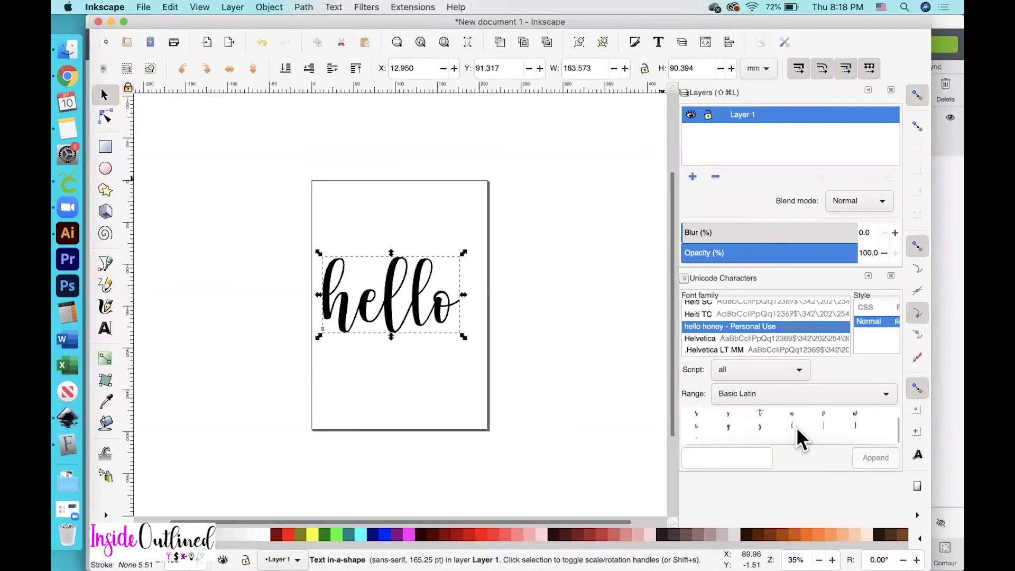
{"action": "left_click", "coordinate": [794, 426]}
{"action": "left_click", "coordinate": [797, 374]}
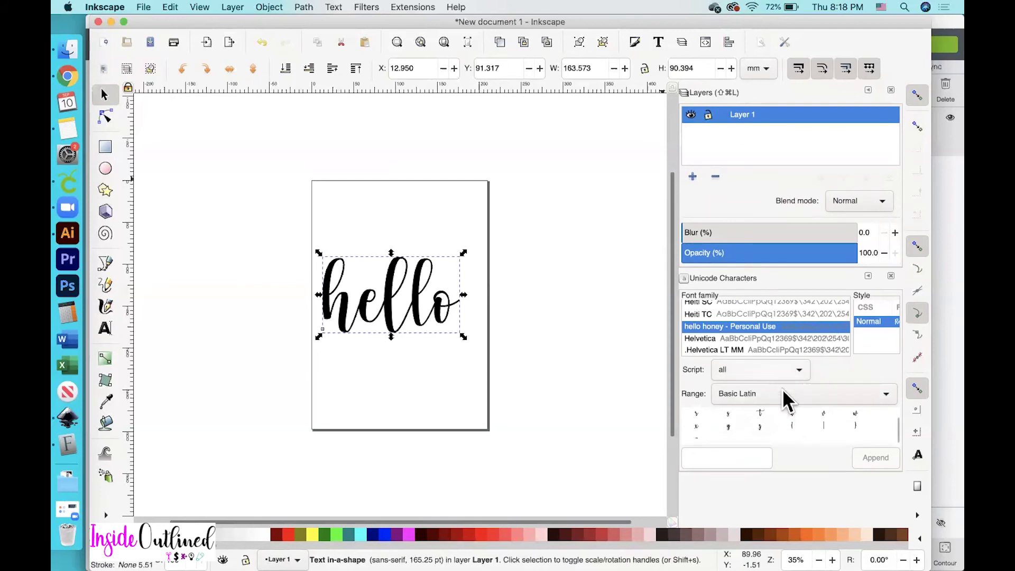
{"action": "left_click", "coordinate": [782, 392]}
{"action": "left_click", "coordinate": [742, 395]}
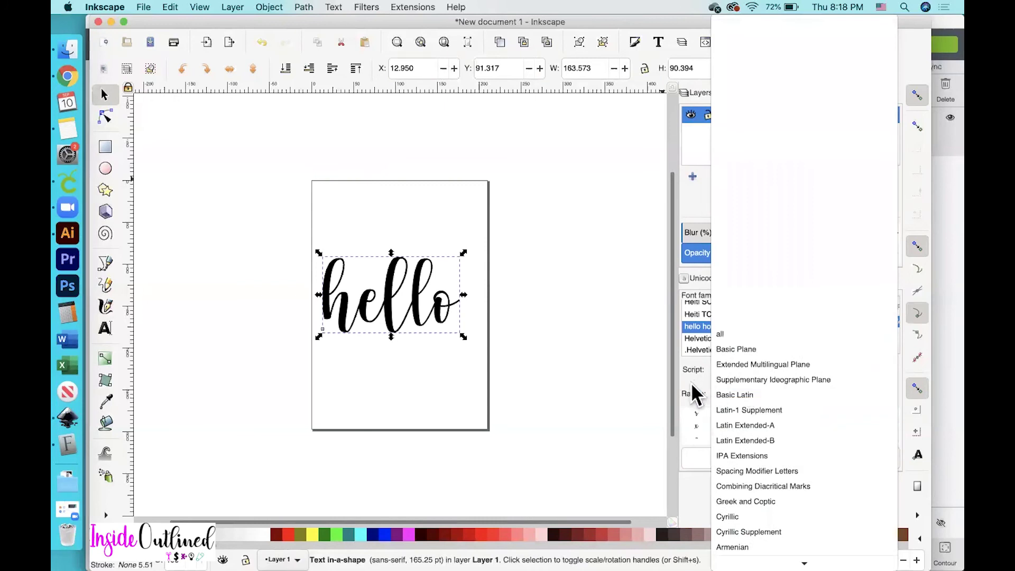
{"action": "left_click", "coordinate": [760, 391]}
{"action": "left_click", "coordinate": [735, 336]}
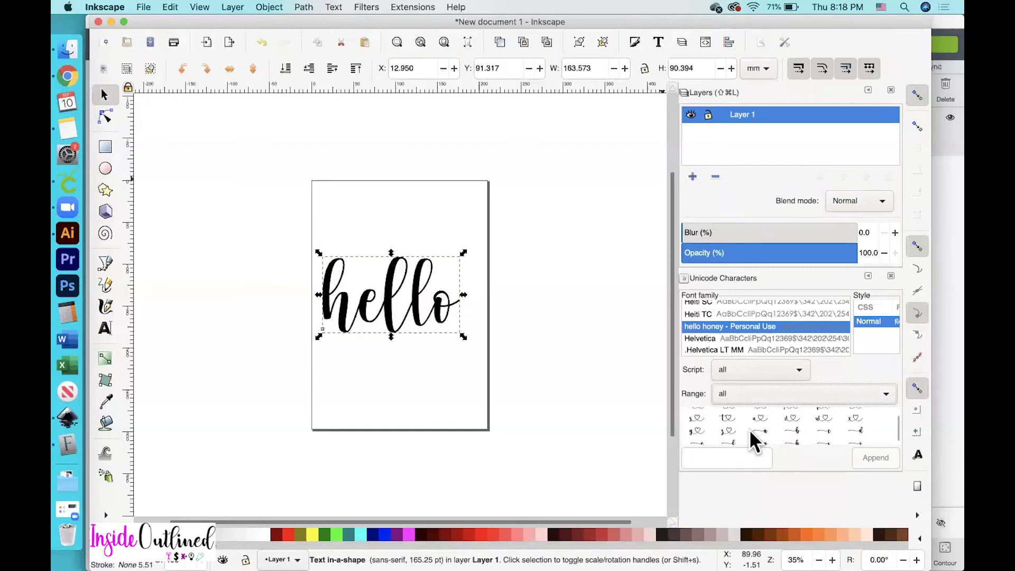
Step: Find the heart-tail "o" glyph (U+E015), add it to the Unicode Characters text field, and select it there for copying
{"action": "scroll", "coordinate": [750, 430], "scroll_direction": "up", "scroll_amount": 1}
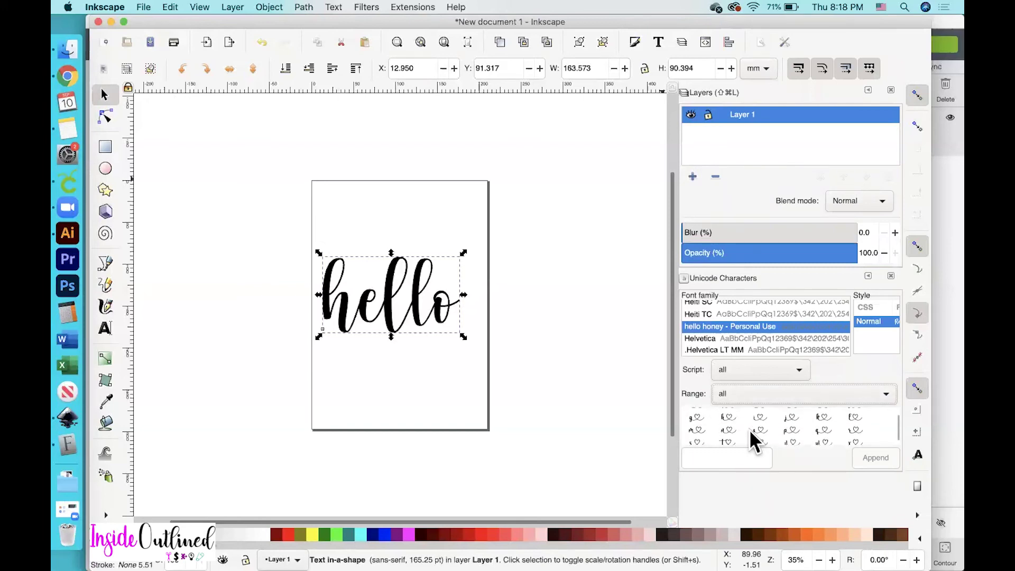
{"action": "scroll", "coordinate": [787, 426], "scroll_direction": "up", "scroll_amount": 1}
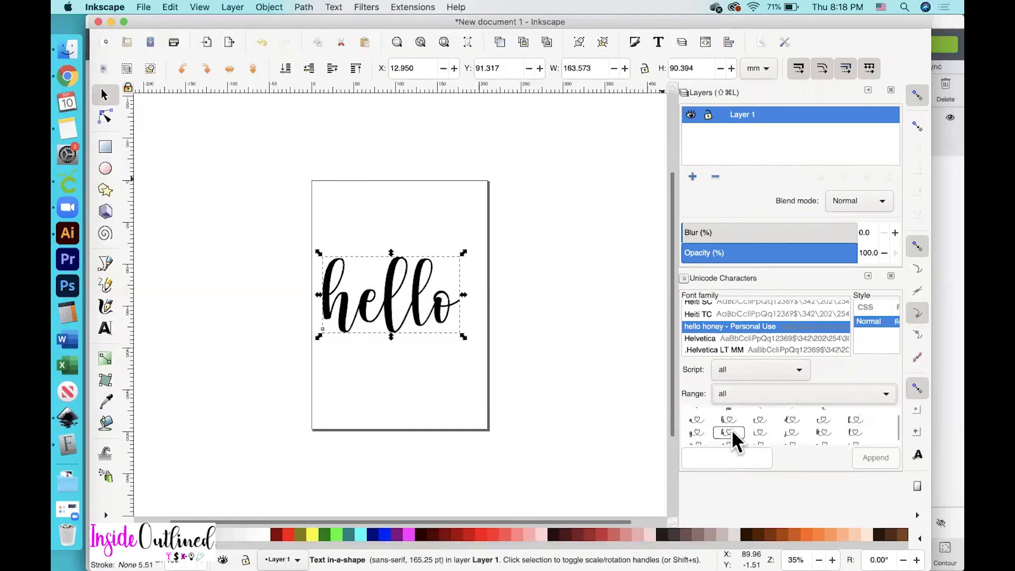
{"action": "scroll", "coordinate": [731, 429], "scroll_direction": "down", "scroll_amount": 1}
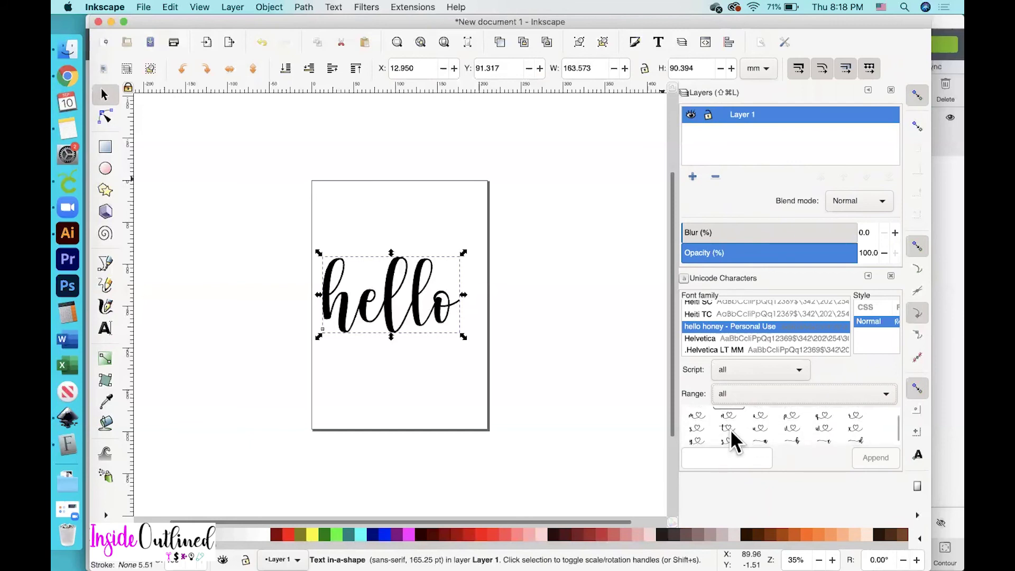
{"action": "left_click", "coordinate": [760, 425]}
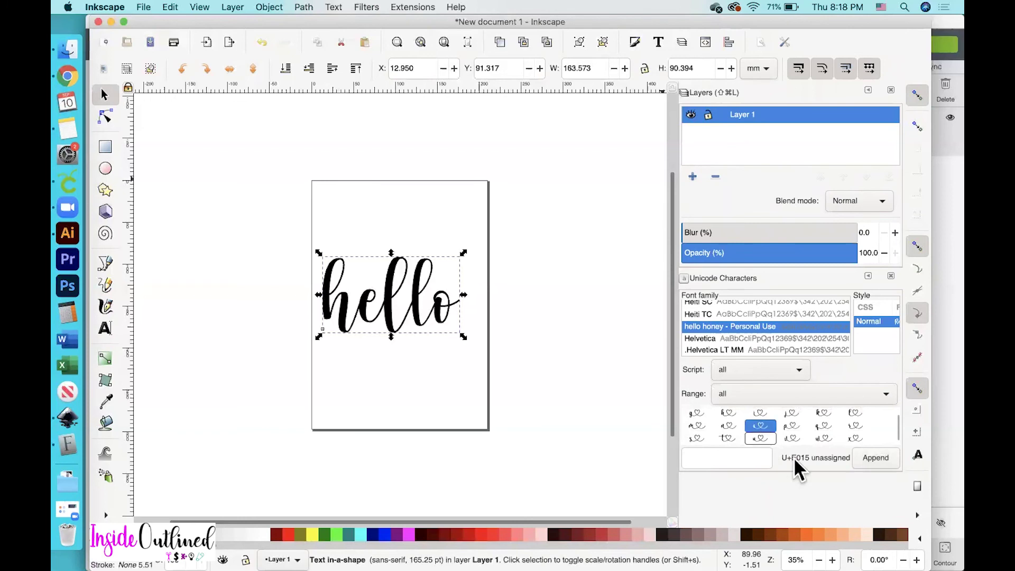
{"action": "double_click", "coordinate": [759, 427]}
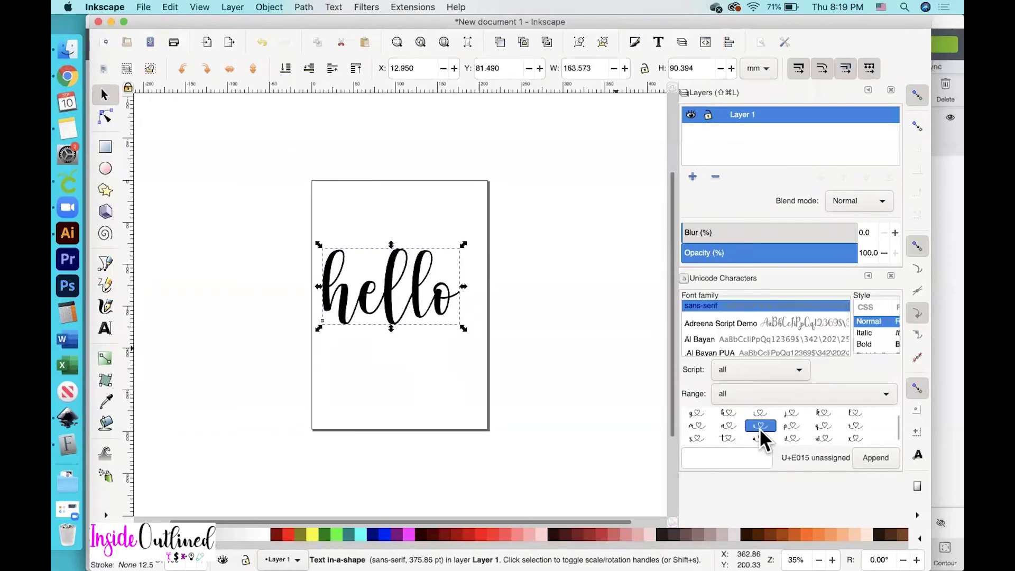
{"action": "left_click", "coordinate": [701, 461]}
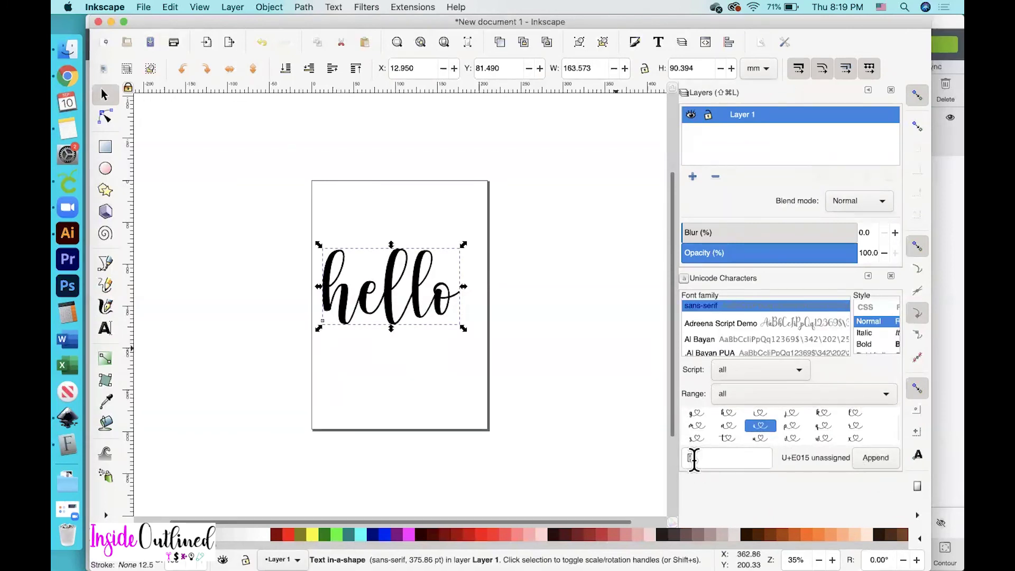
{"action": "left_click_drag", "start_coordinate": [706, 457], "coordinate": [686, 462]}
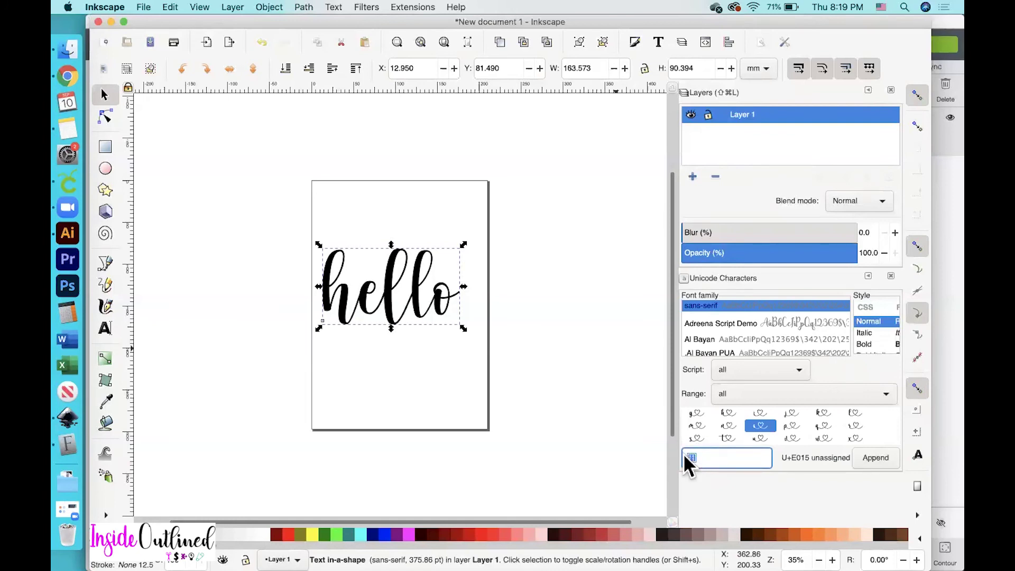
Step: Replace the final "o" of the hello text with the copied heart-tail "o" glyph
{"action": "double_click", "coordinate": [448, 294]}
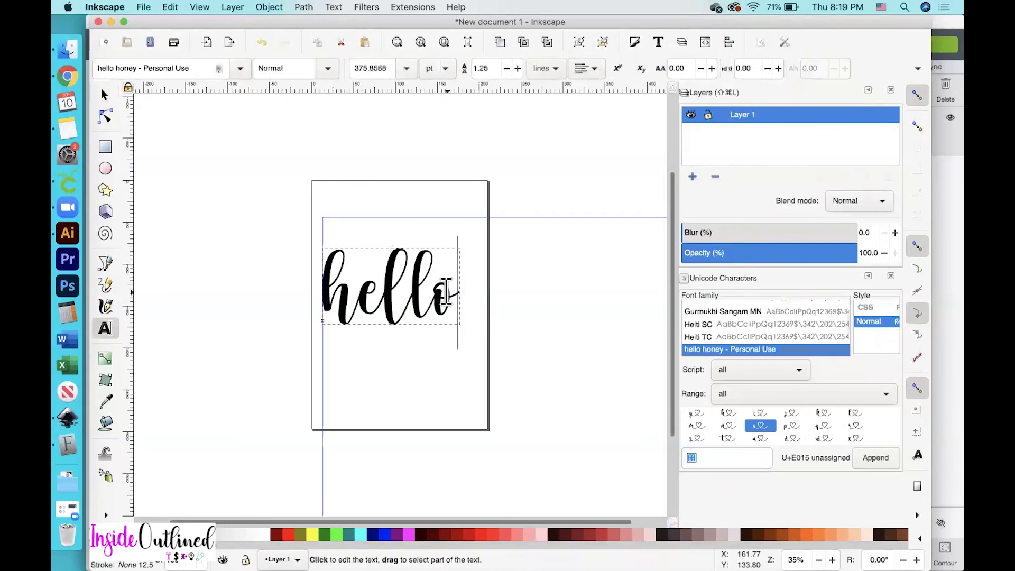
{"action": "key", "text": "BackSpace"}
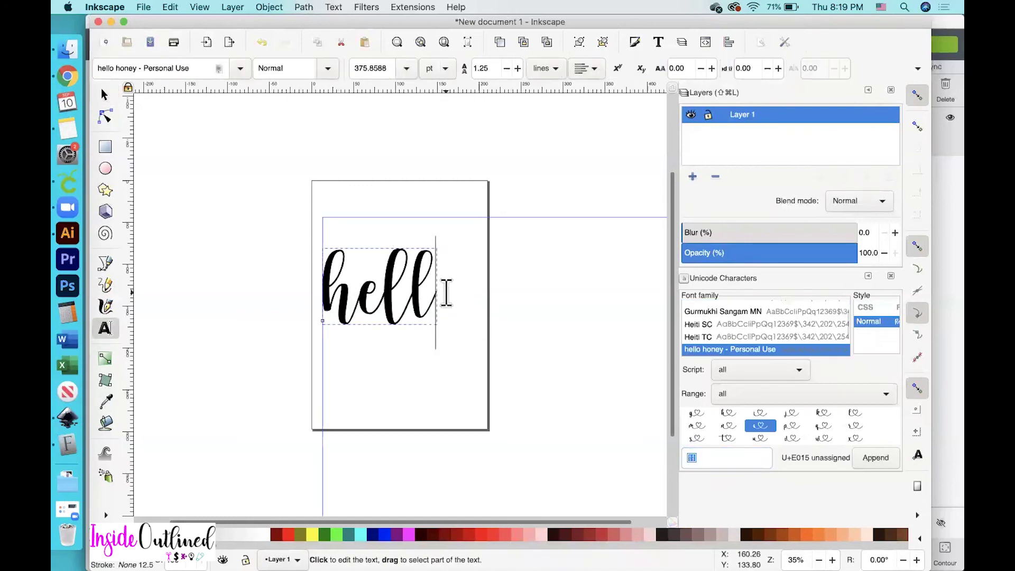
{"action": "type", "text": "o"}
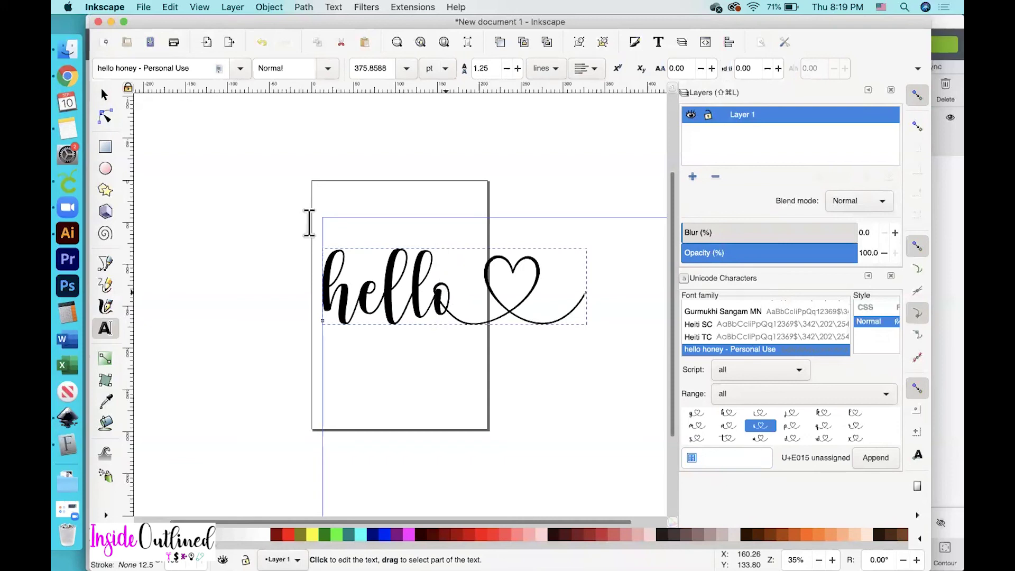
Step: Move the hello text about 34 mm to the left and convert the text object to paths
{"action": "left_click", "coordinate": [104, 95]}
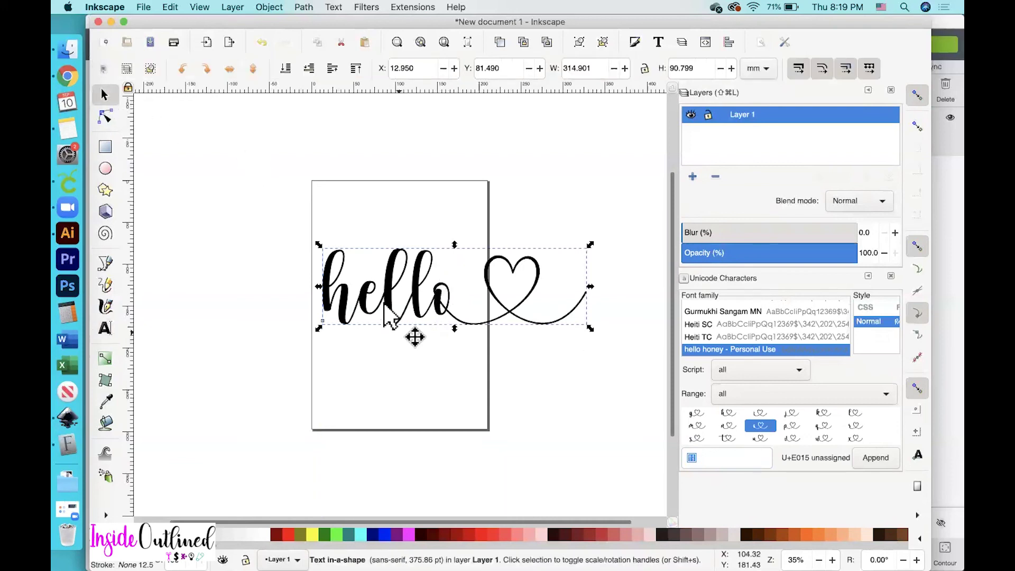
{"action": "left_click_drag", "start_coordinate": [390, 317], "coordinate": [367, 308]}
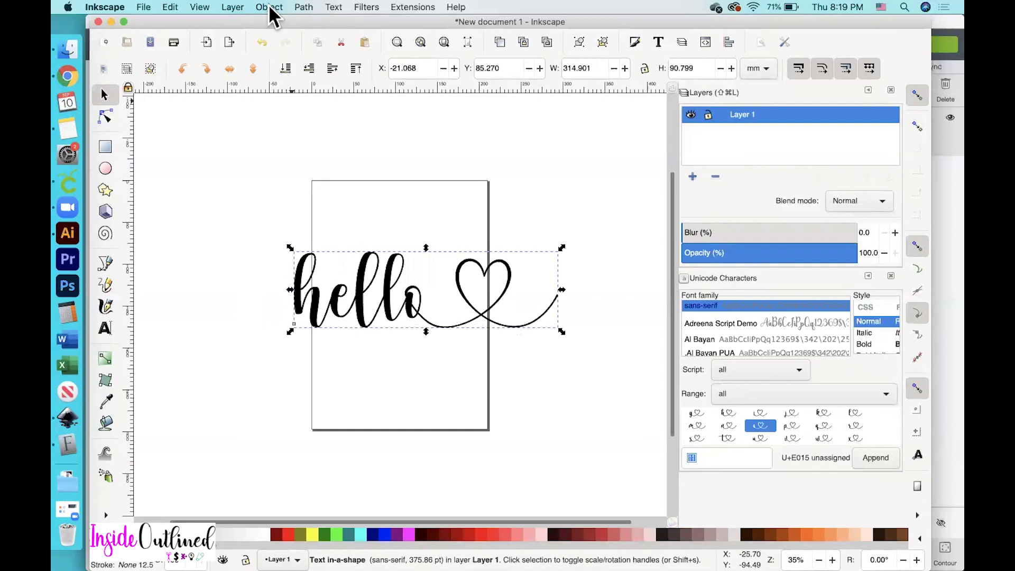
{"action": "left_click", "coordinate": [305, 6]}
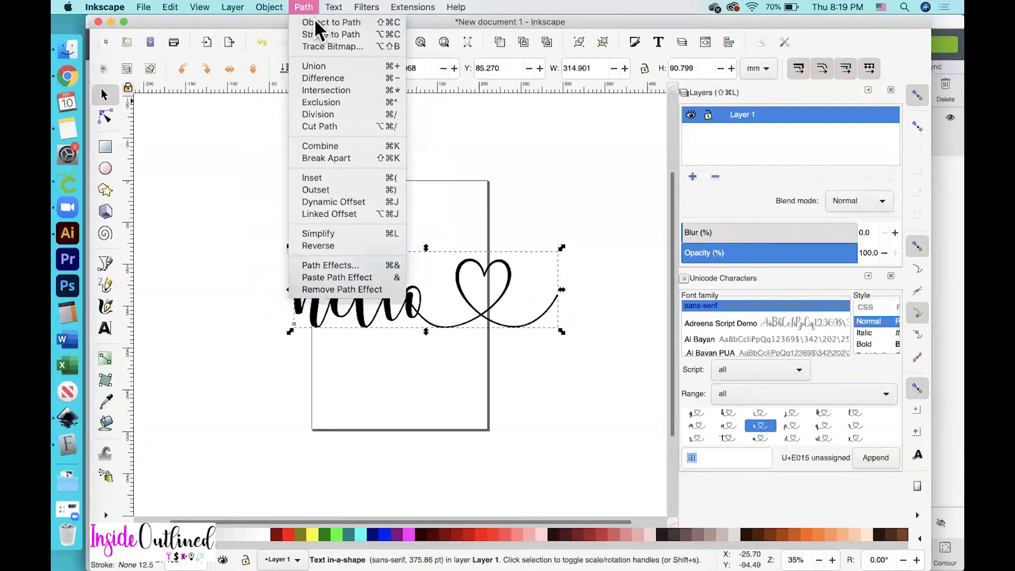
{"action": "left_click", "coordinate": [318, 23]}
Step: Unite all the hello letter paths into one shape with Union and move it about 29 mm left and 29 mm up
{"action": "left_click_drag", "start_coordinate": [247, 212], "coordinate": [574, 352]}
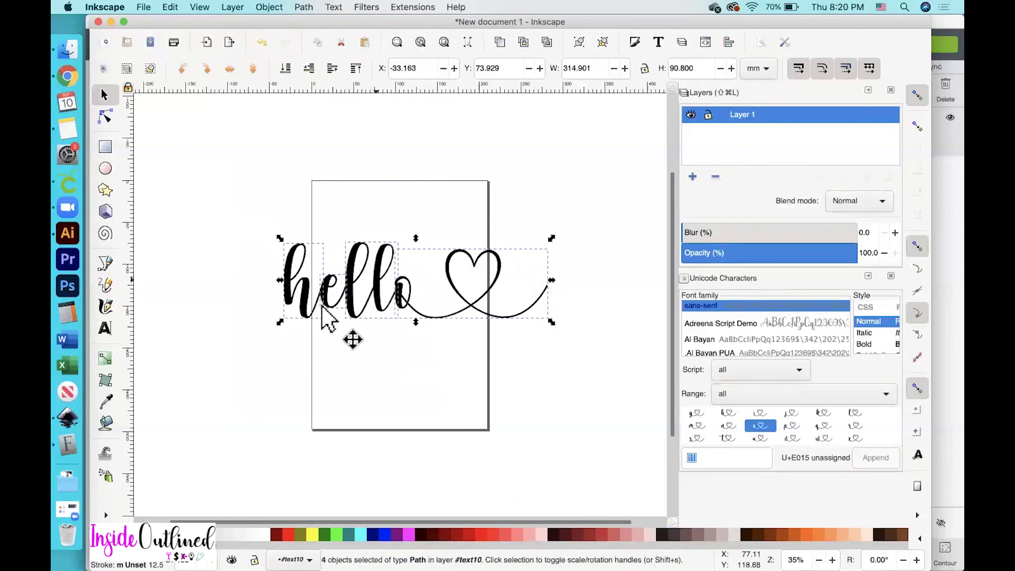
{"action": "left_click", "coordinate": [309, 8]}
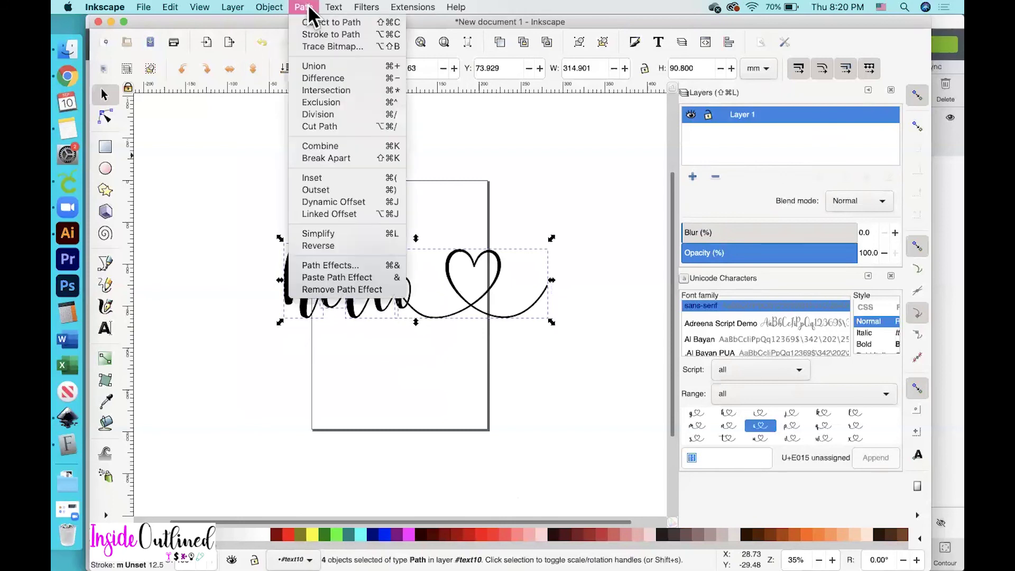
{"action": "left_click", "coordinate": [314, 65]}
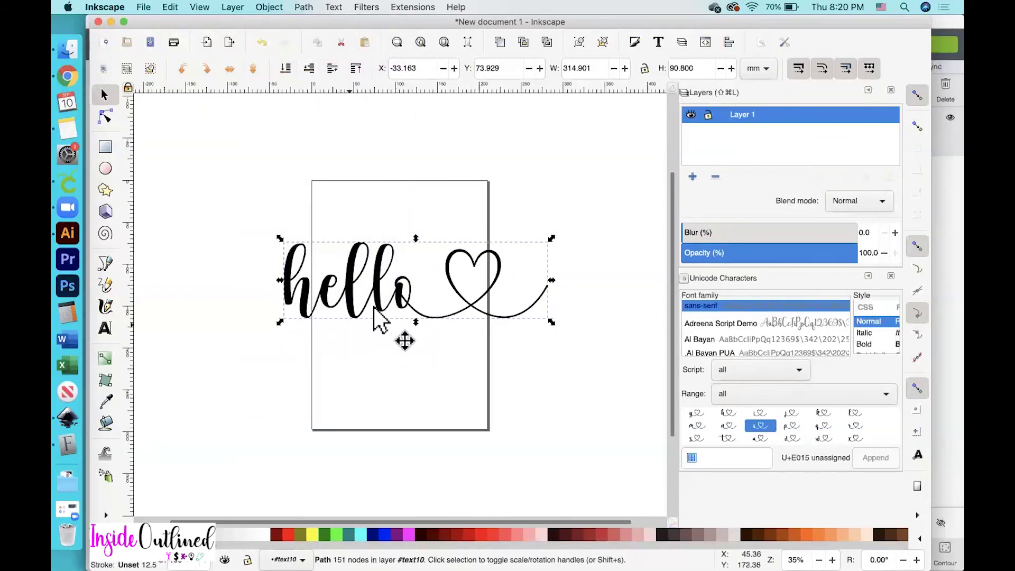
{"action": "left_click_drag", "start_coordinate": [412, 306], "coordinate": [385, 280]}
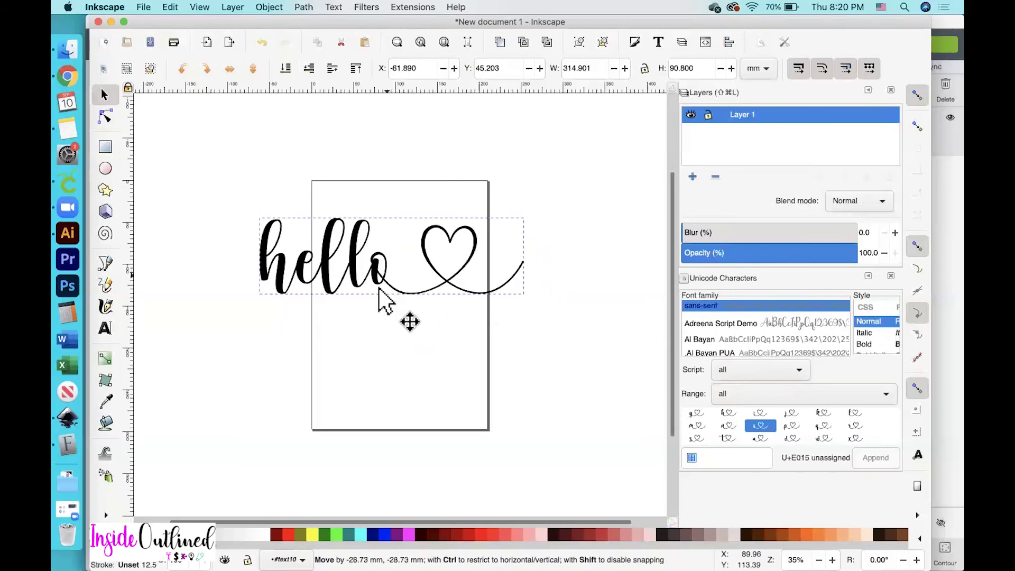